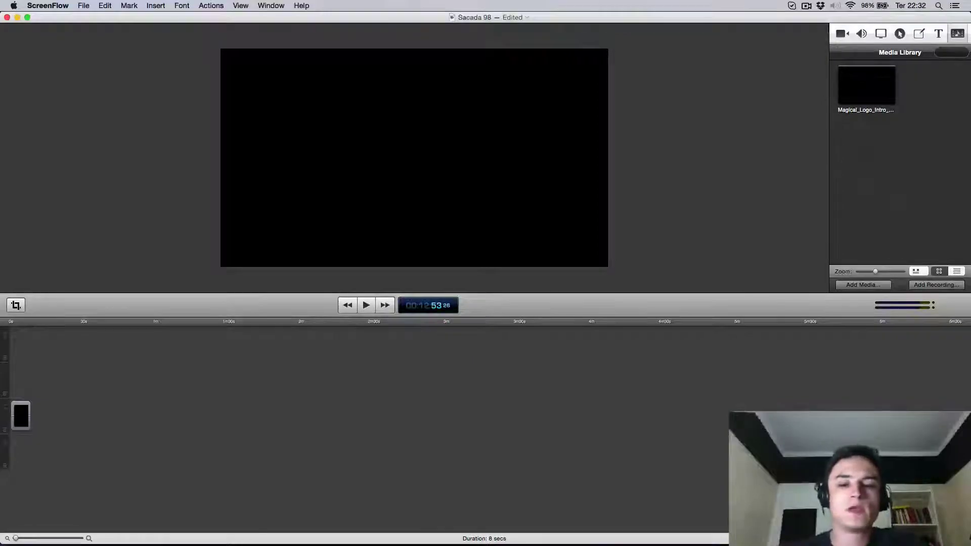
Switch to Logic Pro X and add one software instrument track to the Floresta project
key("super+Tab")
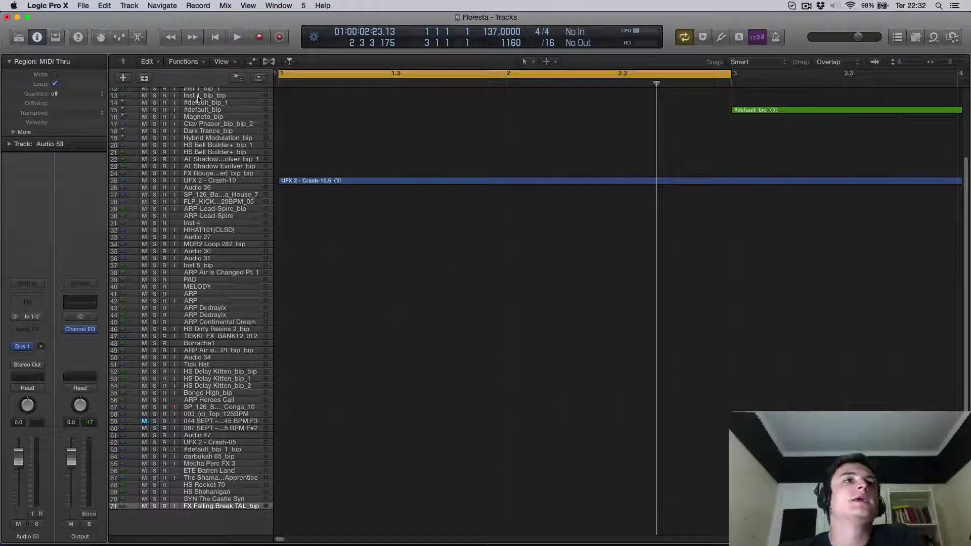
left_click(122, 78)
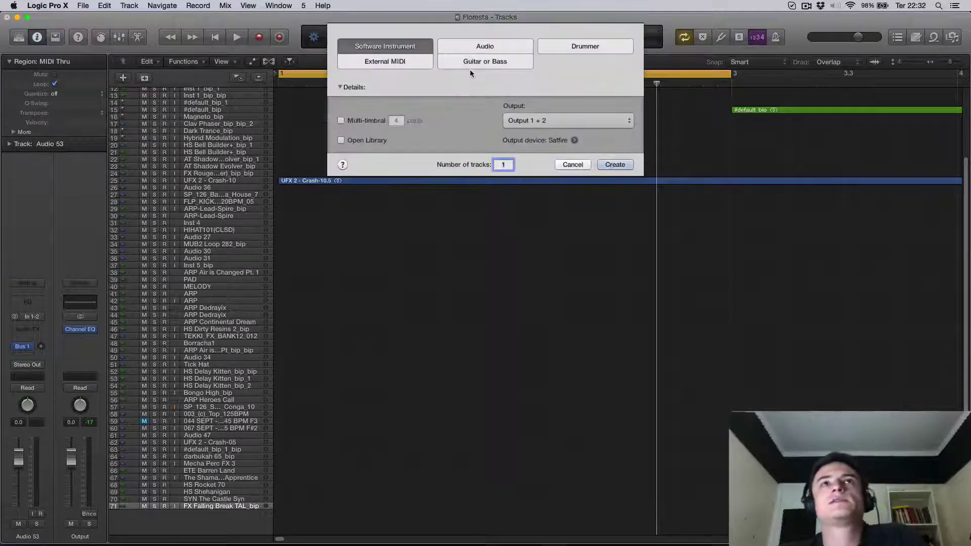
left_click(614, 169)
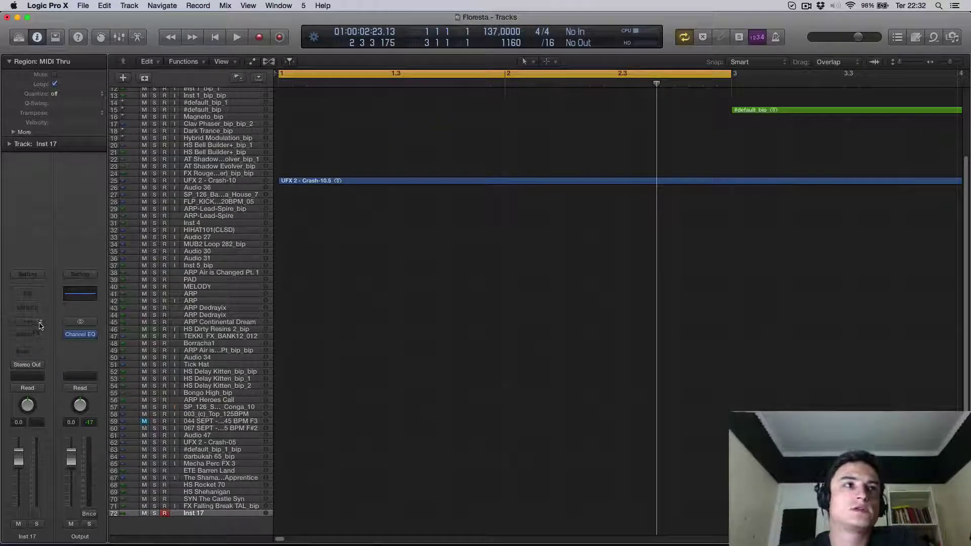
Load the Reveal Sound Spire synth in stereo as the new track's instrument
left_click(41, 325)
mouse_move(93, 498)
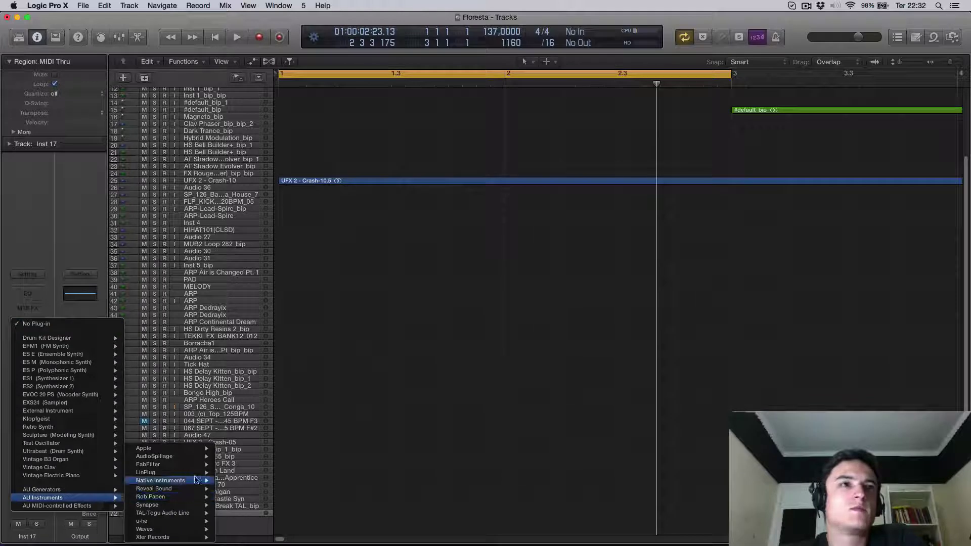
mouse_move(183, 465)
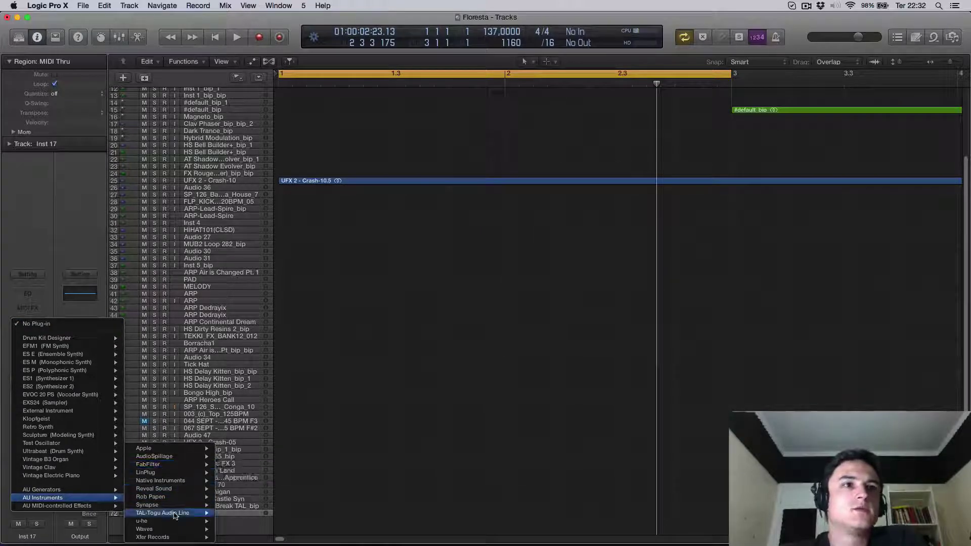
mouse_move(175, 523)
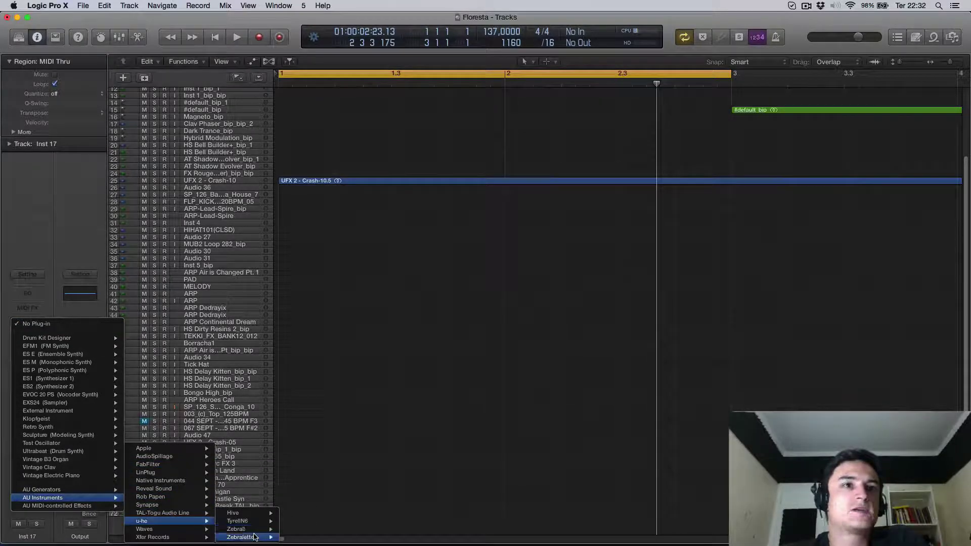
mouse_move(171, 492)
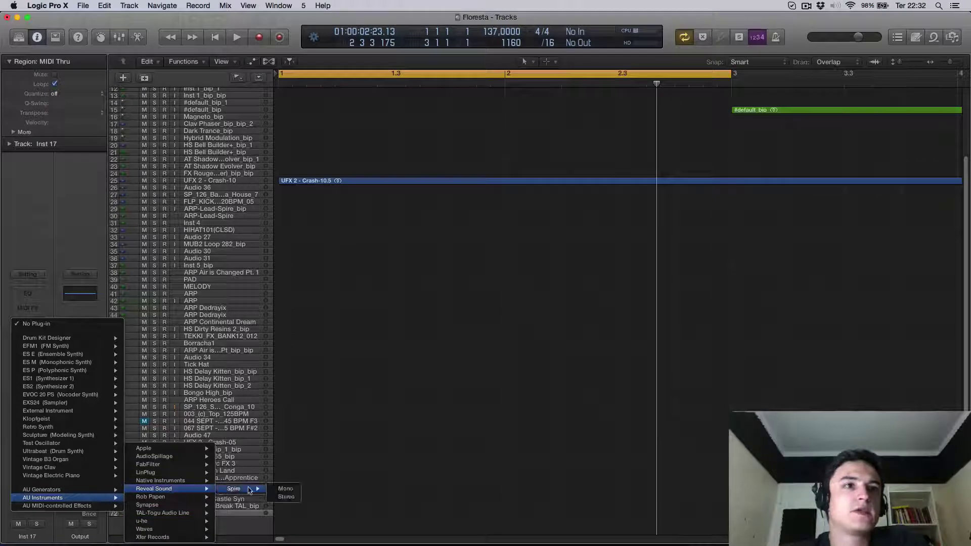
left_click(286, 496)
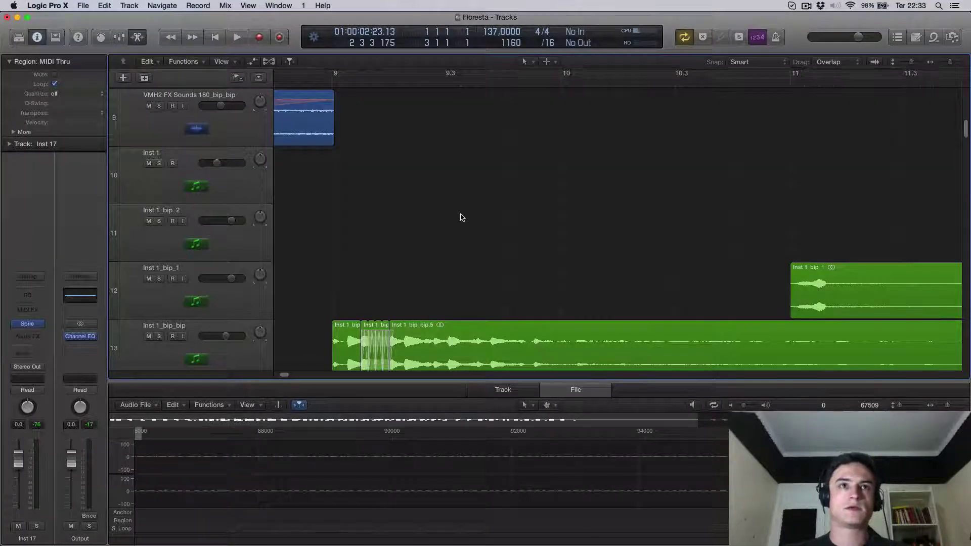
Hide the audio file editor and create an empty one-bar MIDI region at bar 1 on the Inst 17 track
scroll(460, 217, "down", 20)
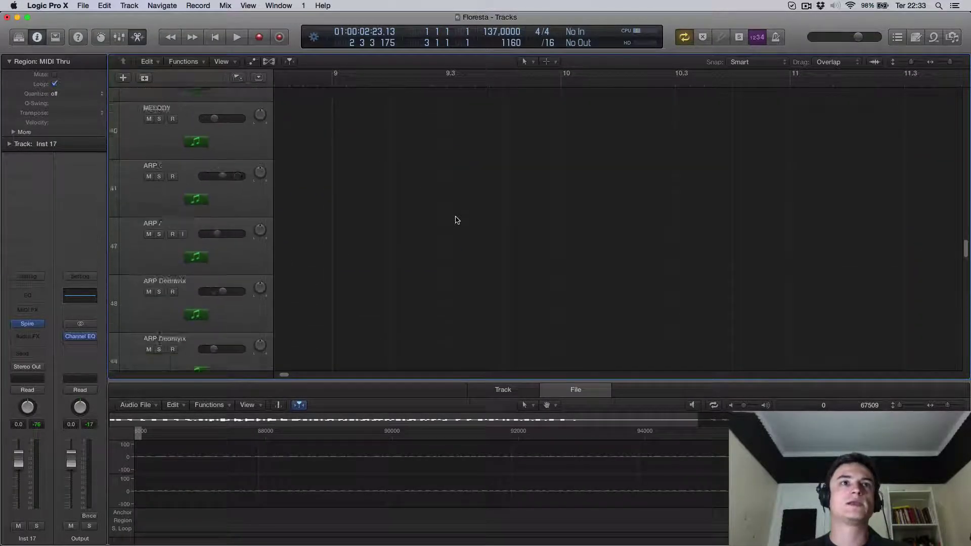
scroll(457, 220, "down", 20)
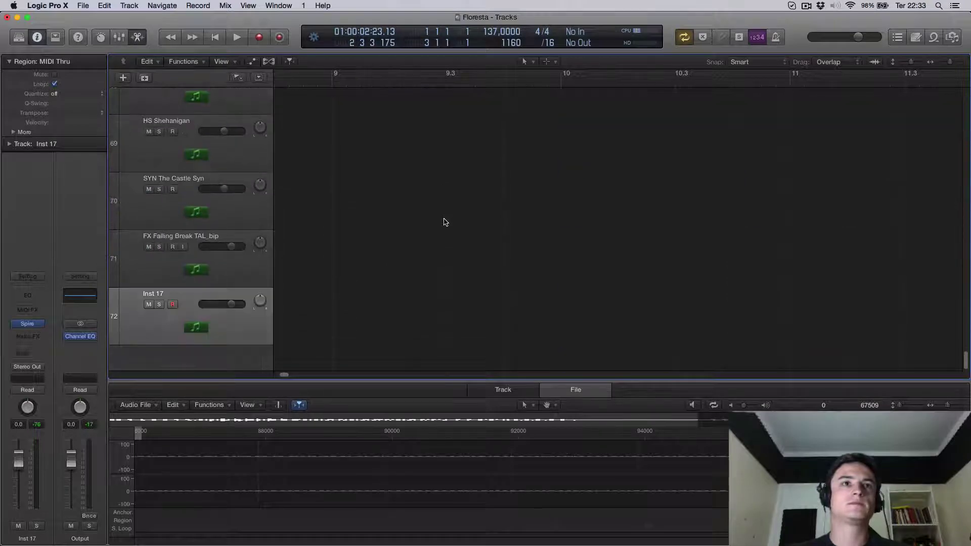
left_click(564, 391)
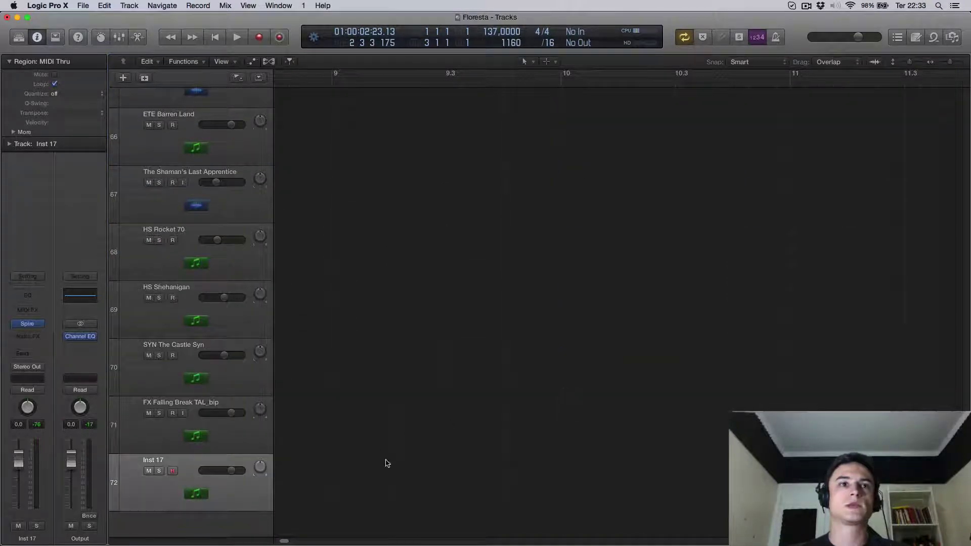
scroll(387, 463, "left", 20)
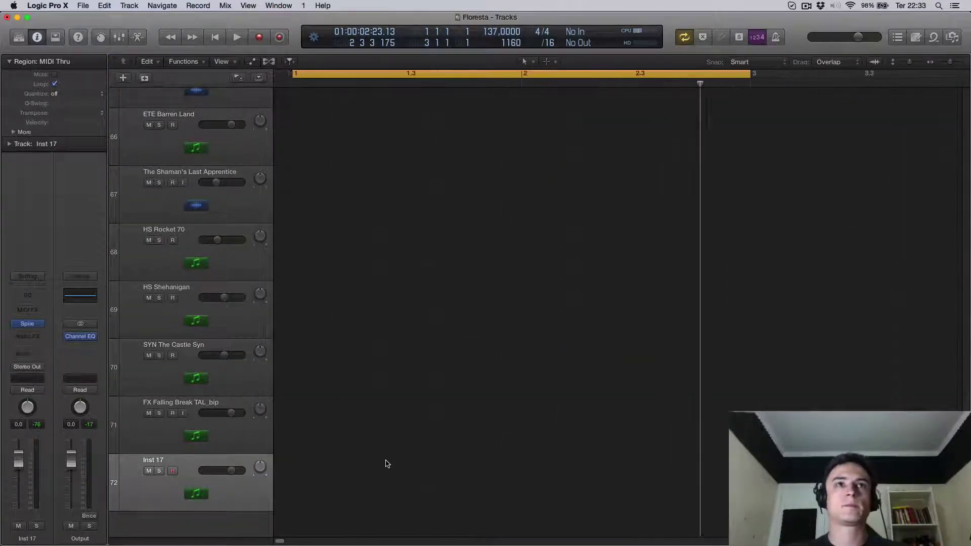
key("t")
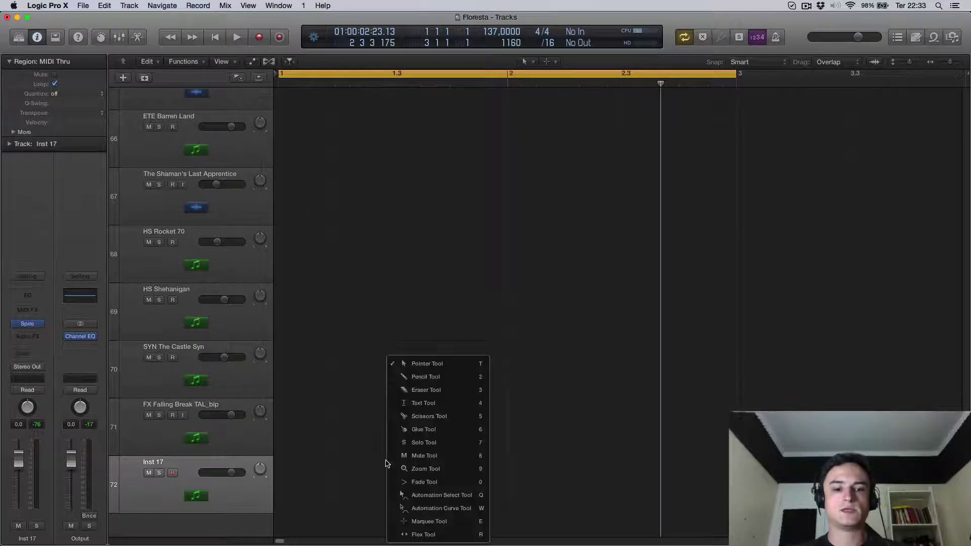
key("p")
left_click(319, 484)
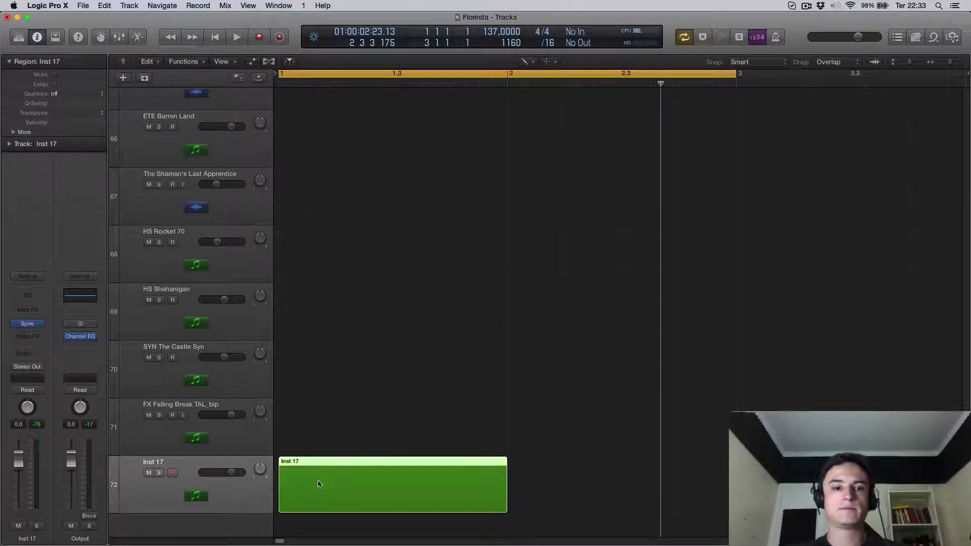
Draw a C1 note filling the whole bar of the Inst 17 region in the piano roll and play it briefly
double_click(319, 484)
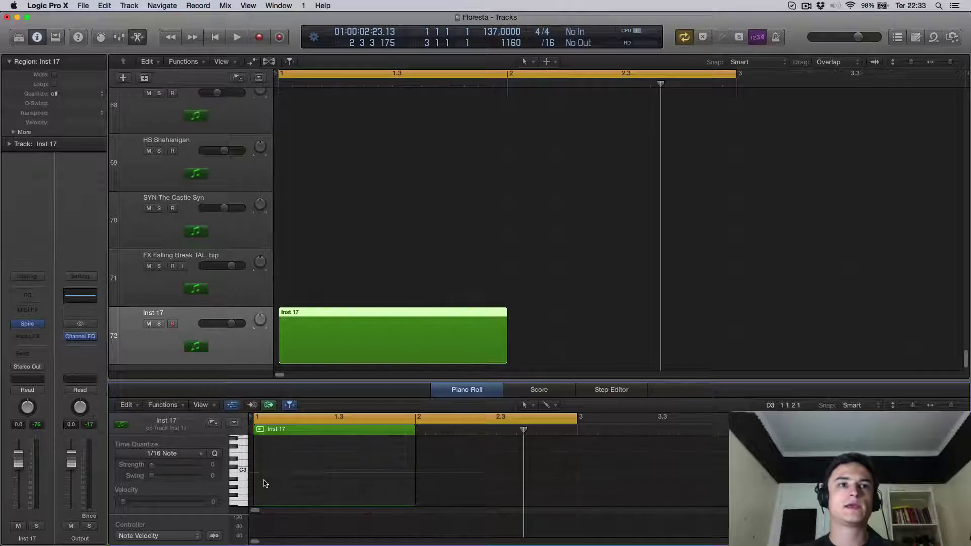
scroll(266, 484, "down", 2)
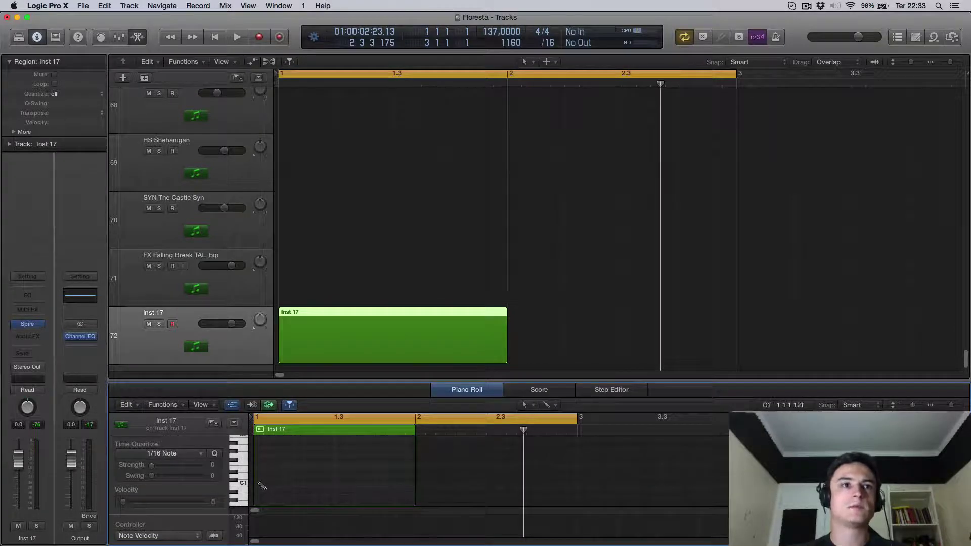
left_click(261, 486)
left_click_drag(289, 484, 411, 484)
key("space")
key("space")
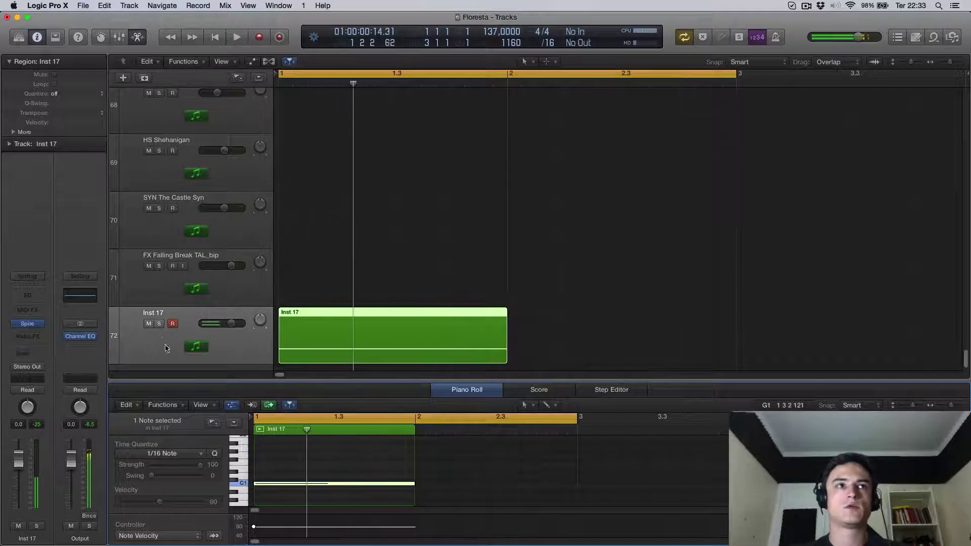
Solo the Inst 17 track and audition its C1 note
left_click(159, 324)
key("space")
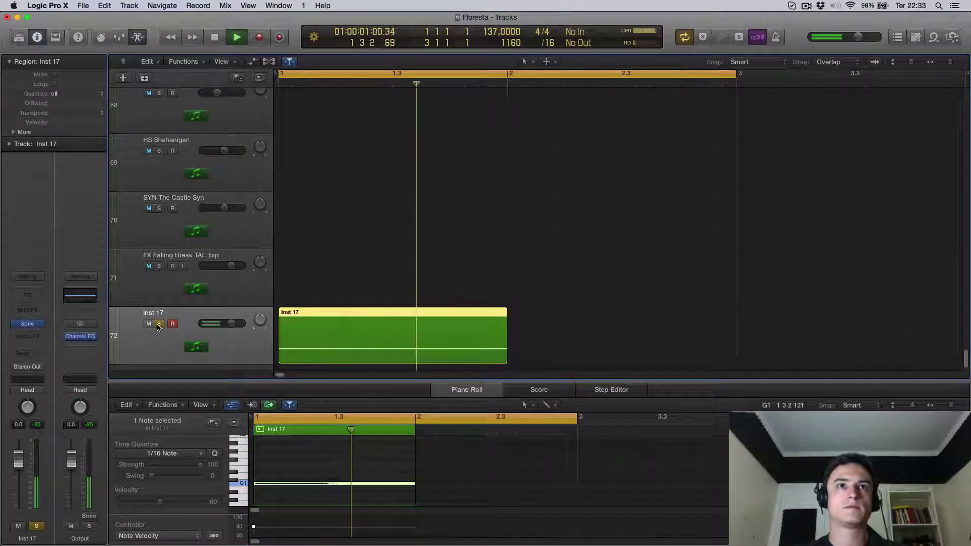
key("space")
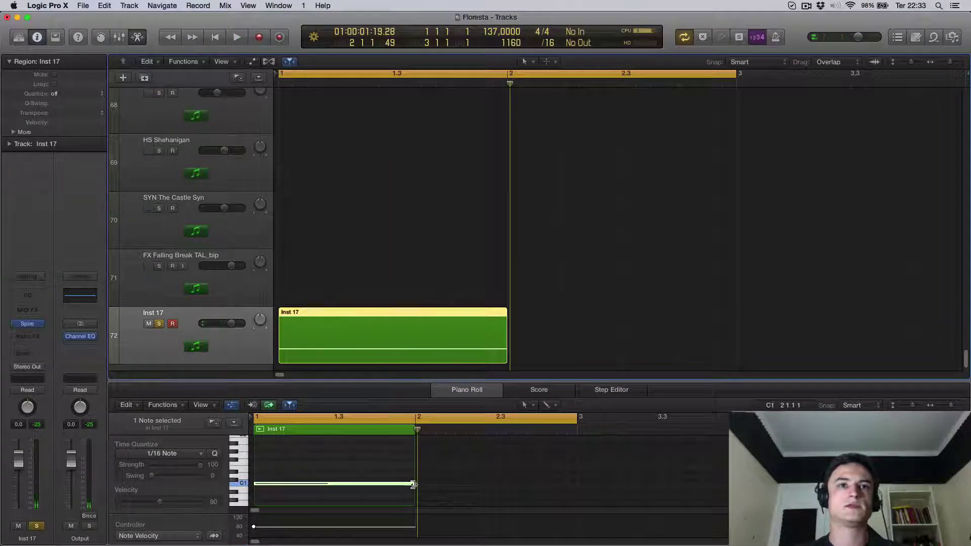
mouse_move(413, 484)
left_mouse_down()
mouse_move(334, 484)
mouse_move(414, 486)
left_mouse_up()
key("space")
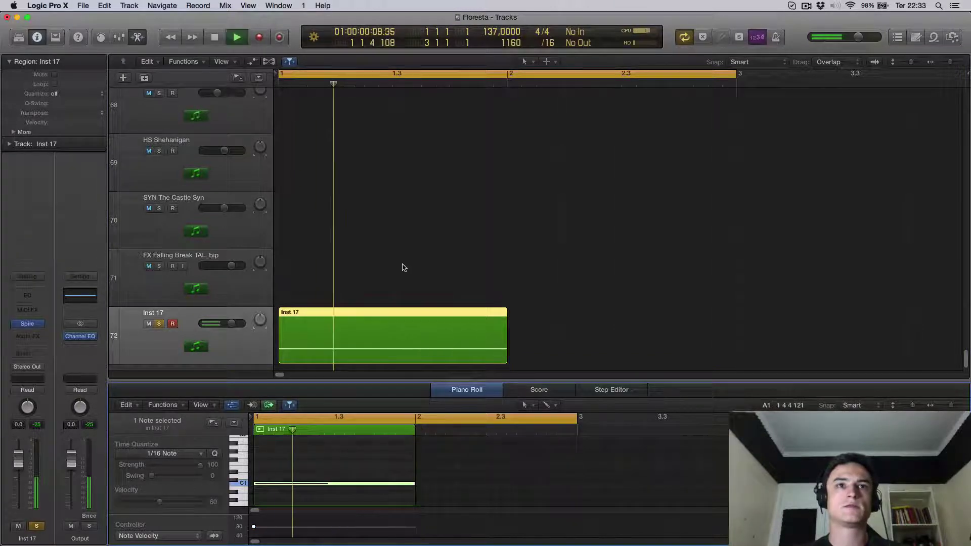
key("space")
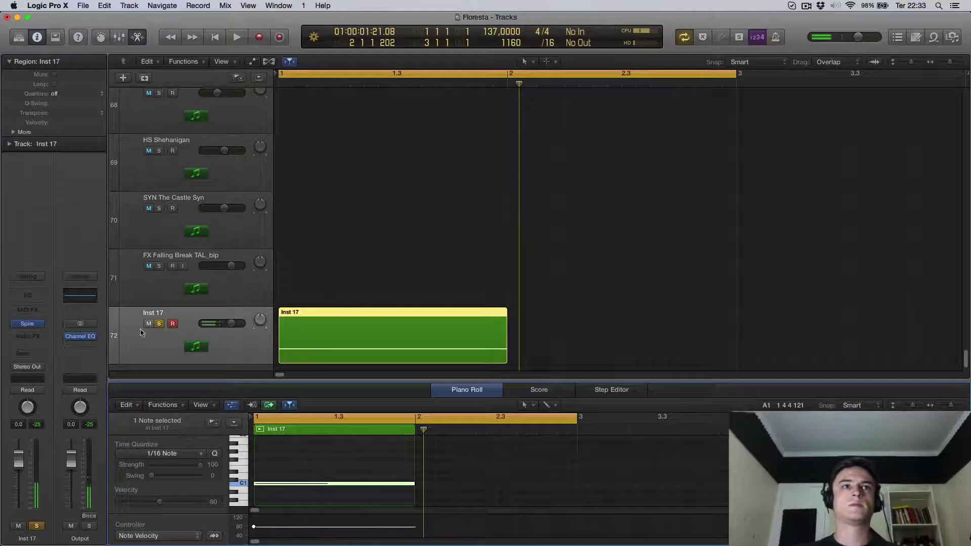
Open the Spire synth and add a Channel EQ to Inst 17 using the "200" low-cut preset
left_click(25, 324)
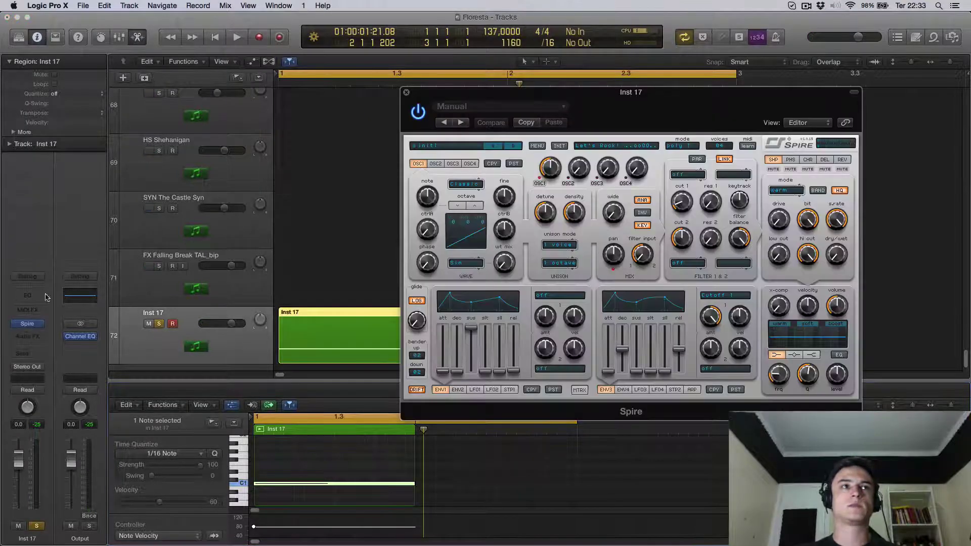
left_click(28, 299)
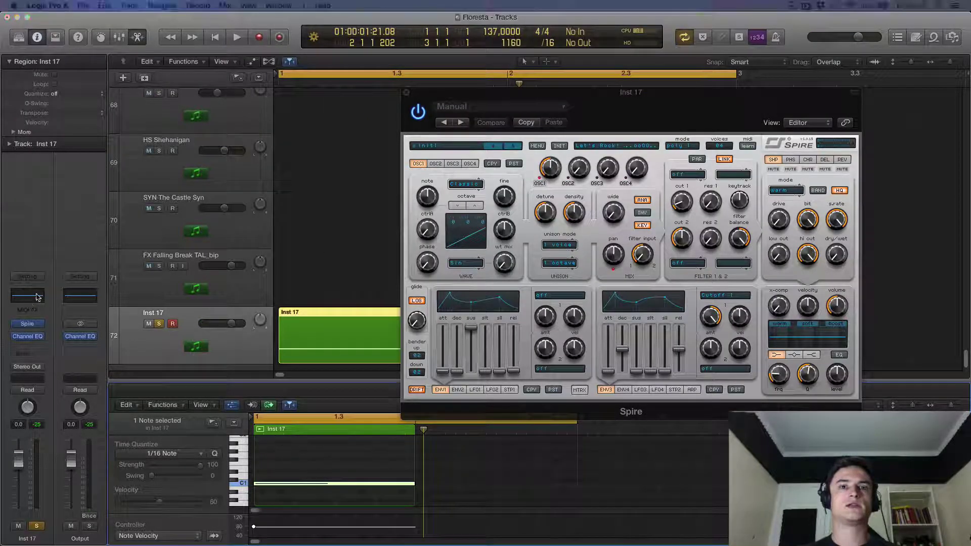
left_click_drag(239, 108, 457, 106)
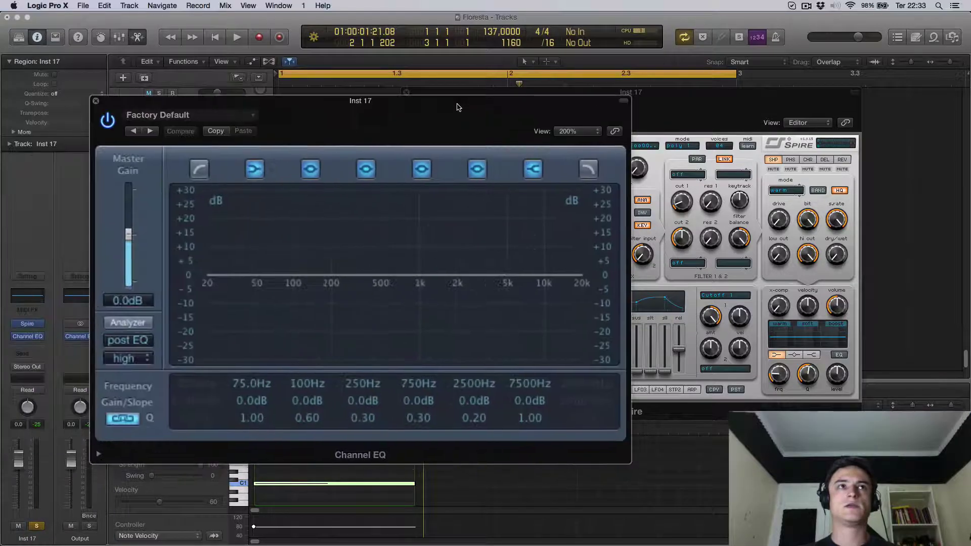
left_click(151, 131)
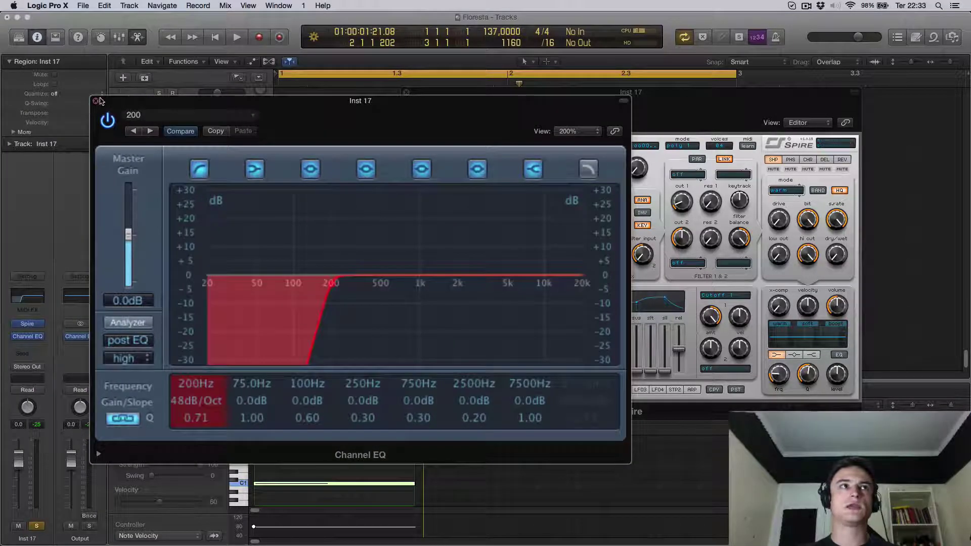
left_click(96, 101)
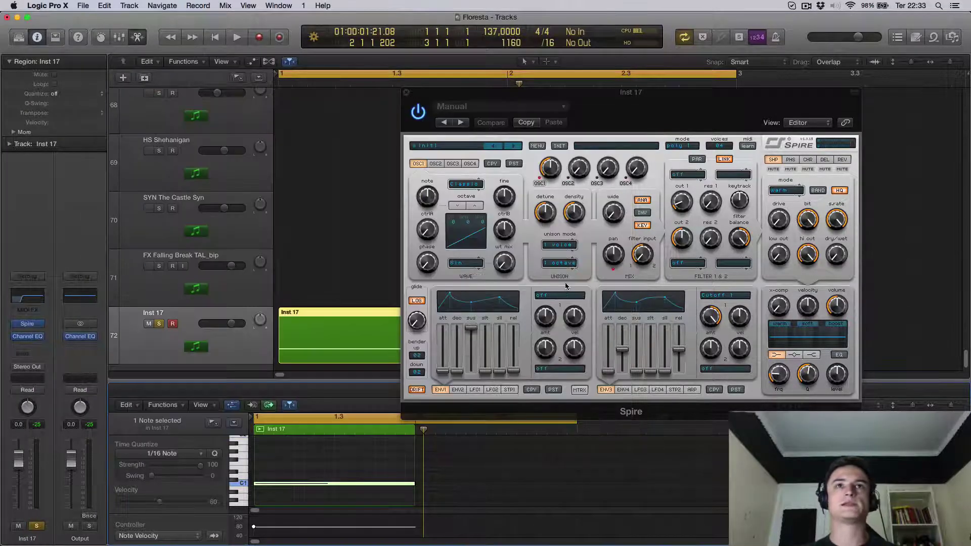
Reset Spire to its initial patch and audition the default sound
left_click(559, 147)
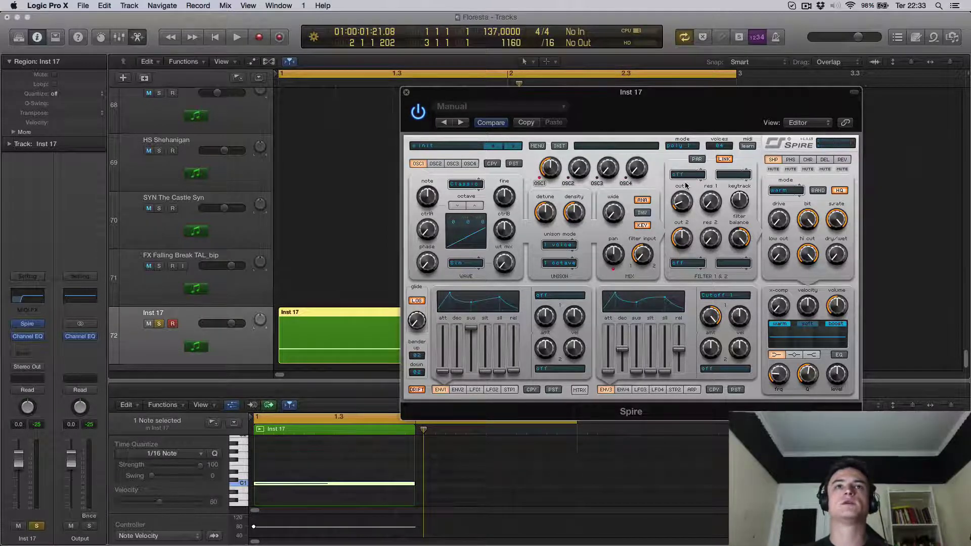
key("space")
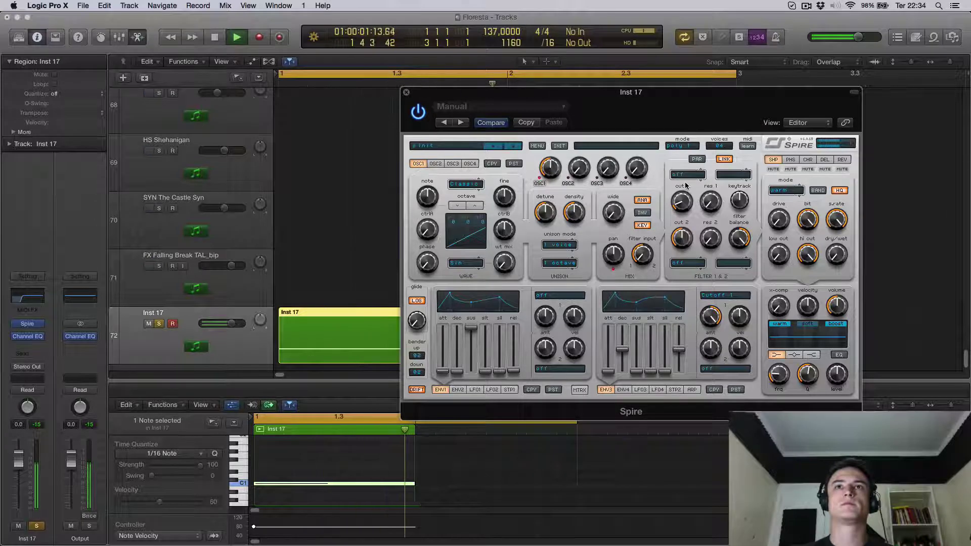
key("space")
Set Spire's first filter to perfecto, adjust its cutoff and audition the result
left_click(687, 175)
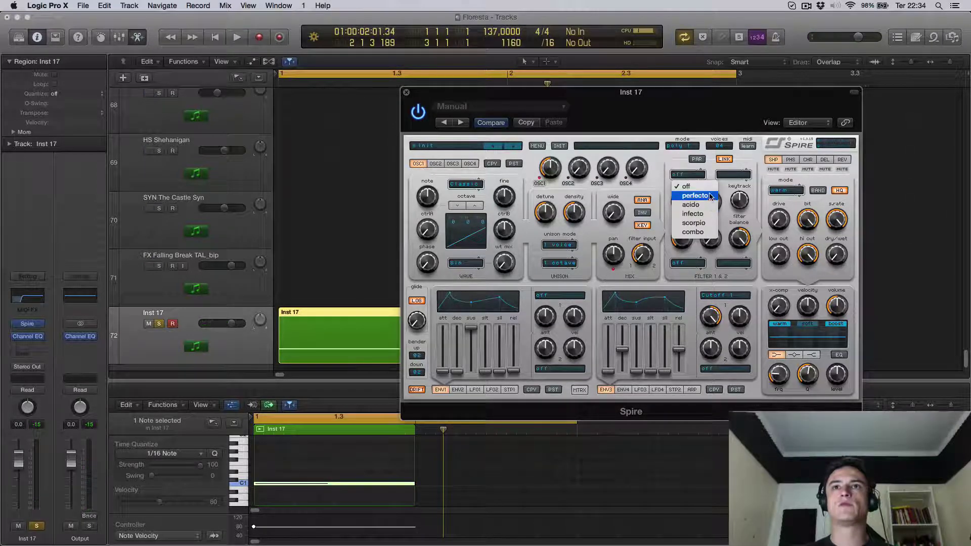
left_click(695, 196)
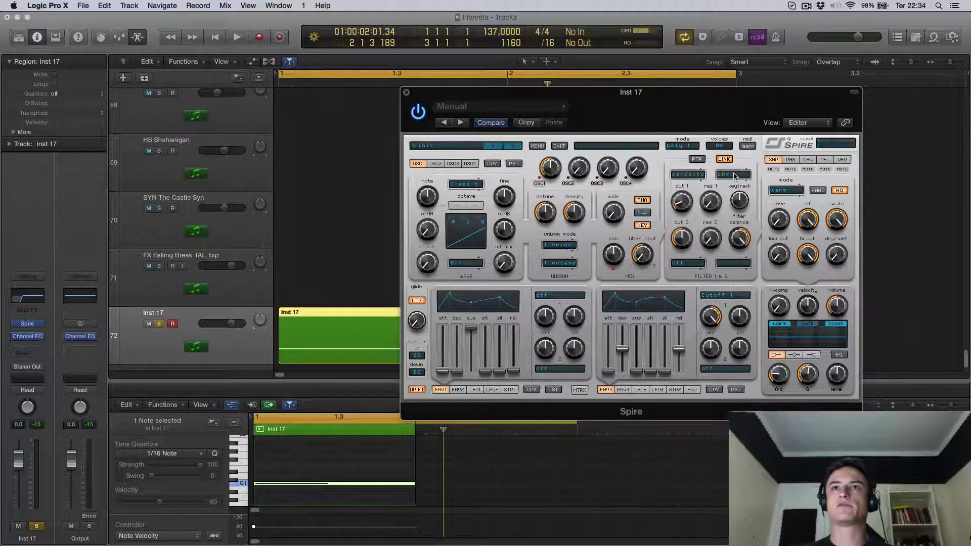
key("space")
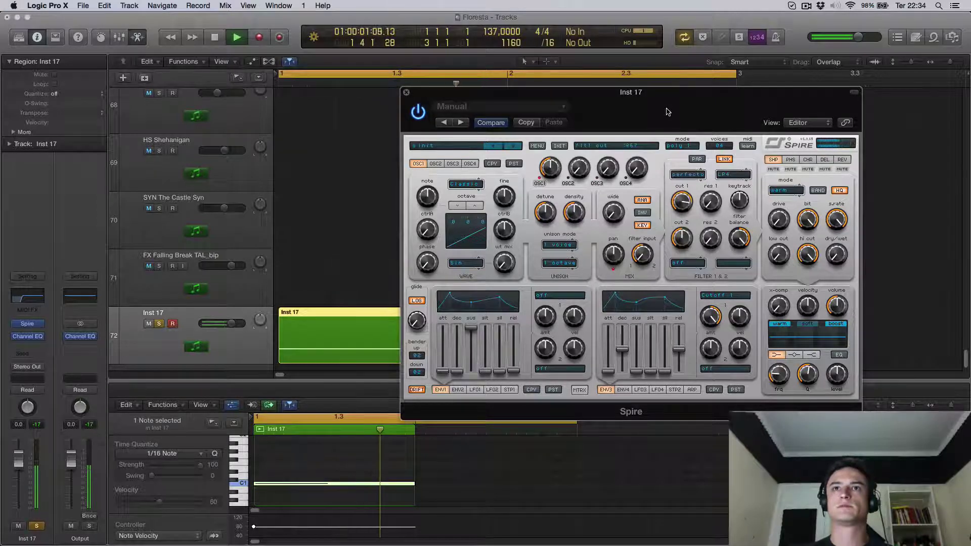
key("space")
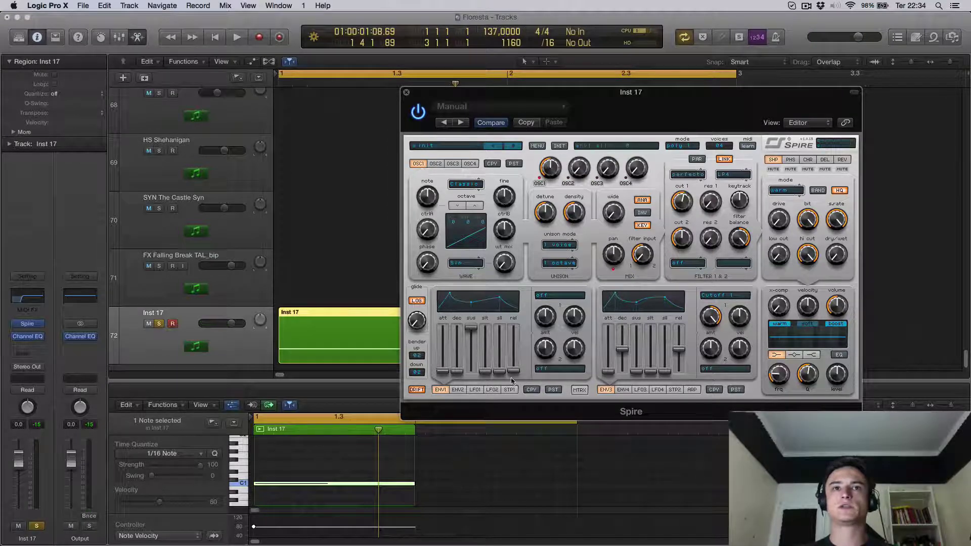
Raise the release of Spire's envelope 1 and play back the sound
left_click_drag(509, 361, 511, 353)
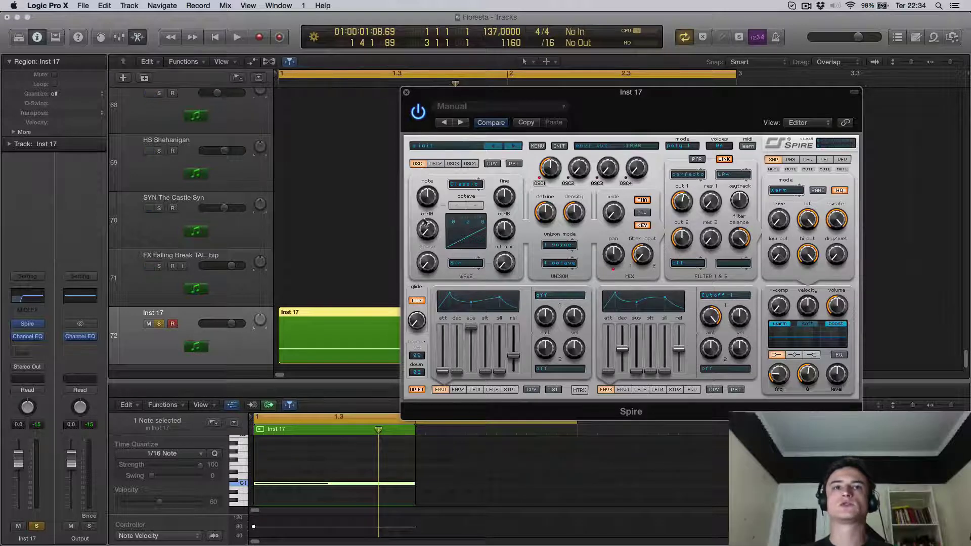
left_click(460, 354)
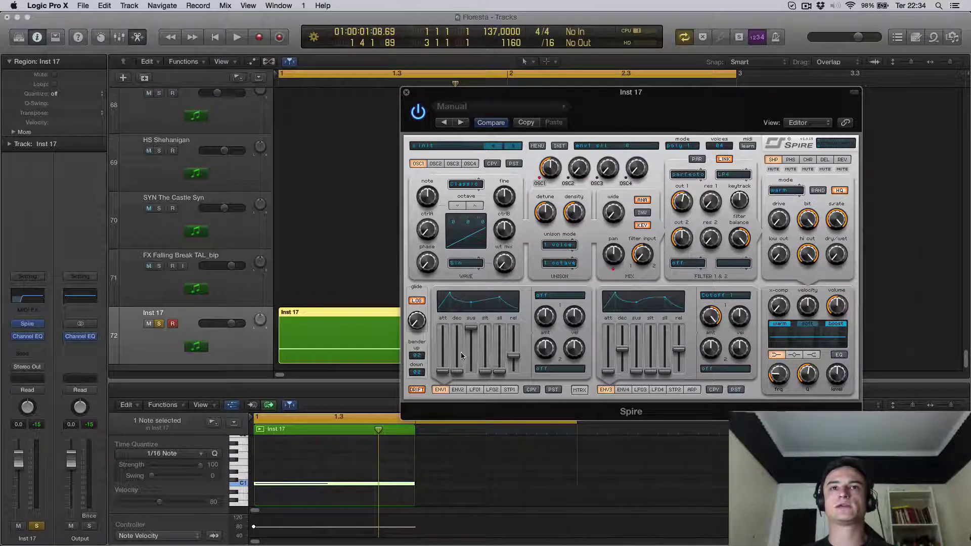
key("space")
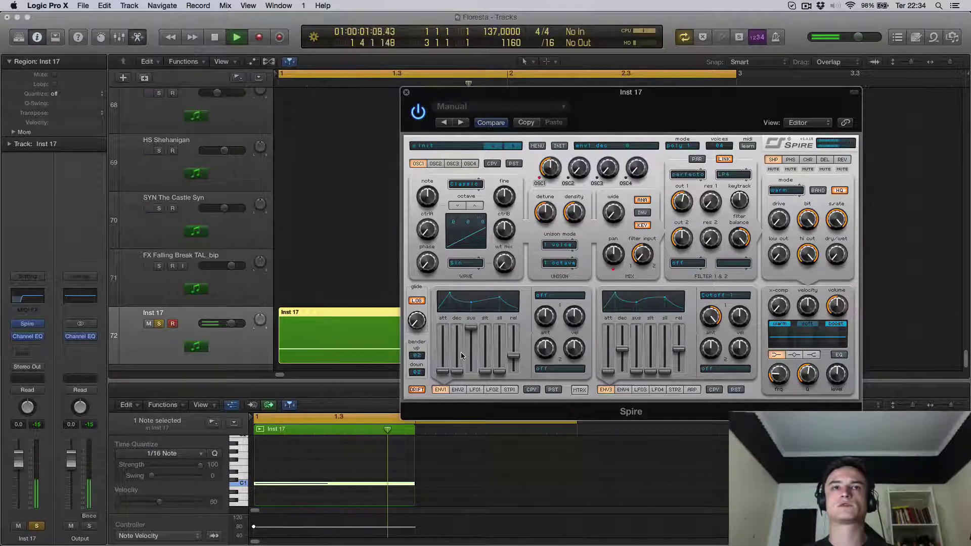
Fine-tune the release of Spire's envelope 1 and audition each adjustment
key("space")
left_click_drag(513, 359, 513, 355)
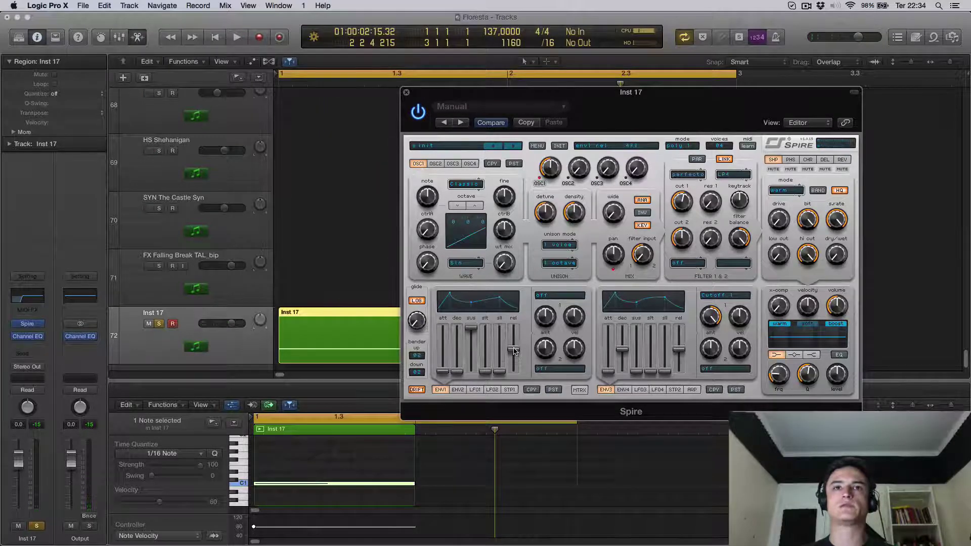
key("space")
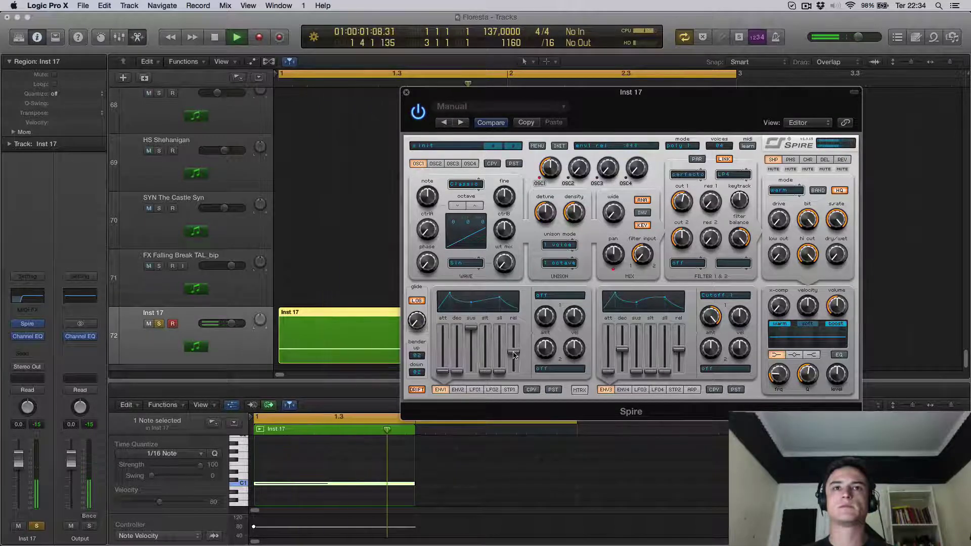
left_click_drag(513, 355, 513, 358)
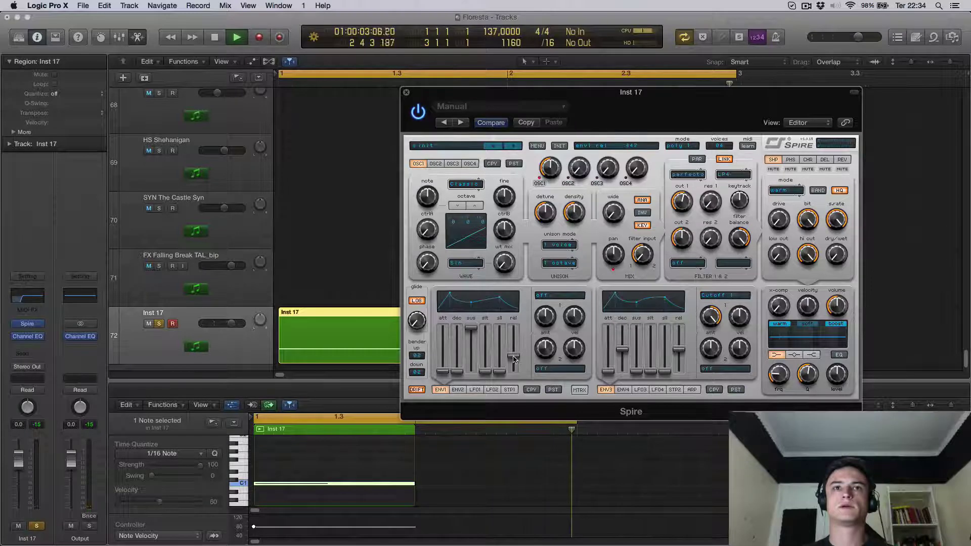
key("space")
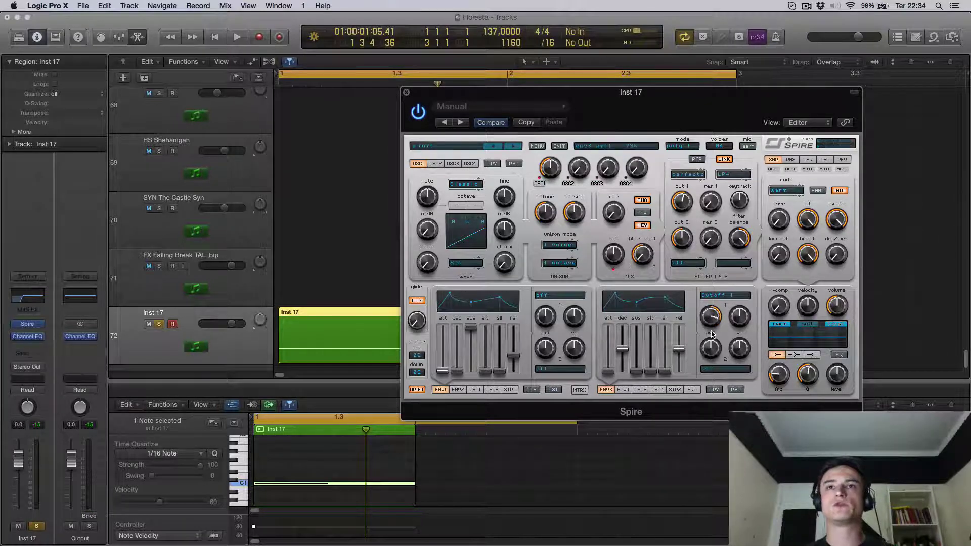
Adjust envelope 3's decay and its modulation amount on Cutoff 1, playing back the sound between changes
key("space")
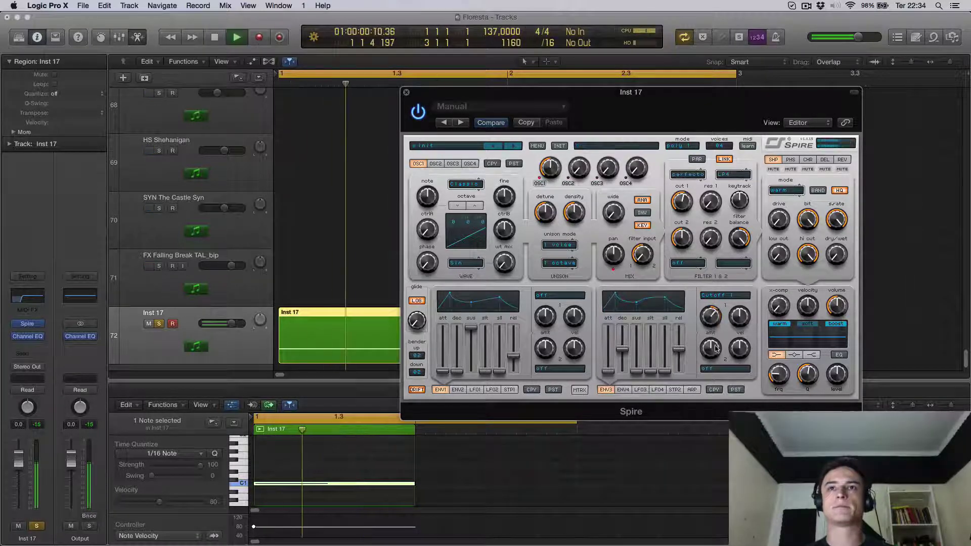
key("space")
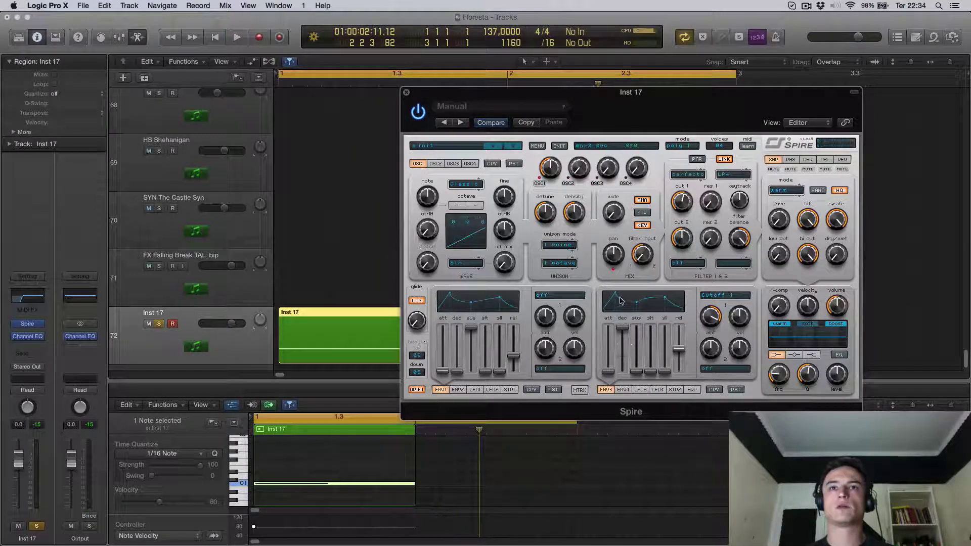
key("space")
left_click_drag(622, 328, 629, 352)
key("space")
key("space")
key("space")
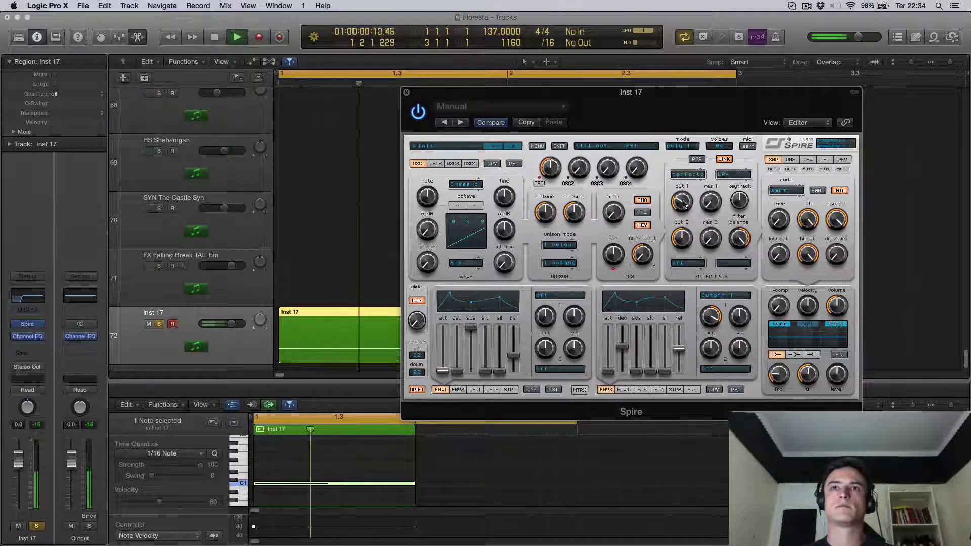
key("space")
left_click_drag(621, 347, 625, 352)
key("space")
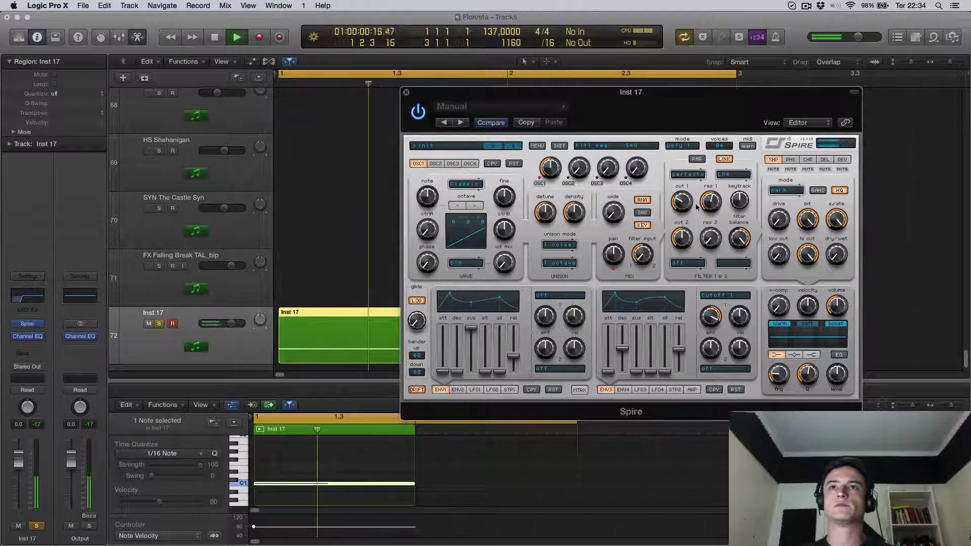
Raise filter 1's resonance, try different cutoff positions and audition the result
left_click_drag(712, 203, 677, 149)
key("space")
key("space")
key("space")
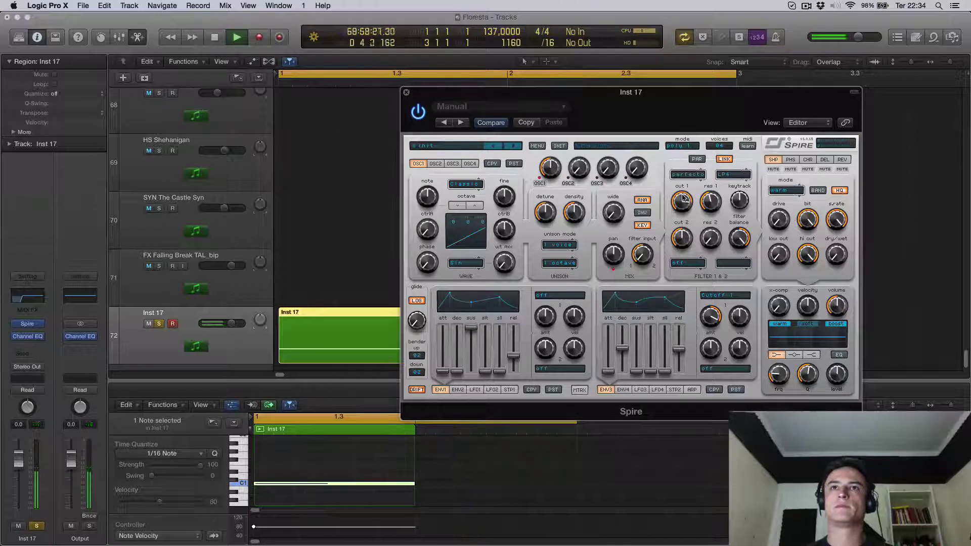
left_click_drag(682, 204, 695, 268)
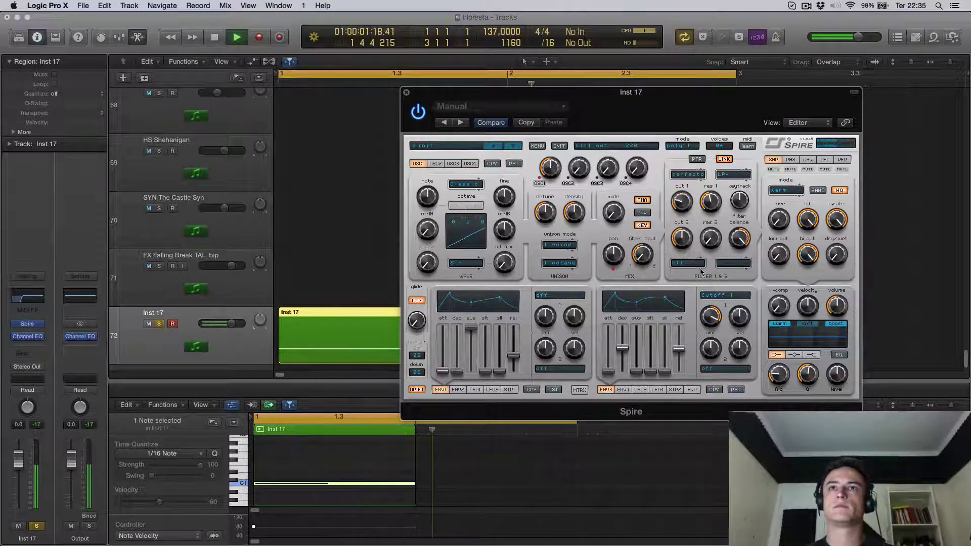
key("space")
key("space")
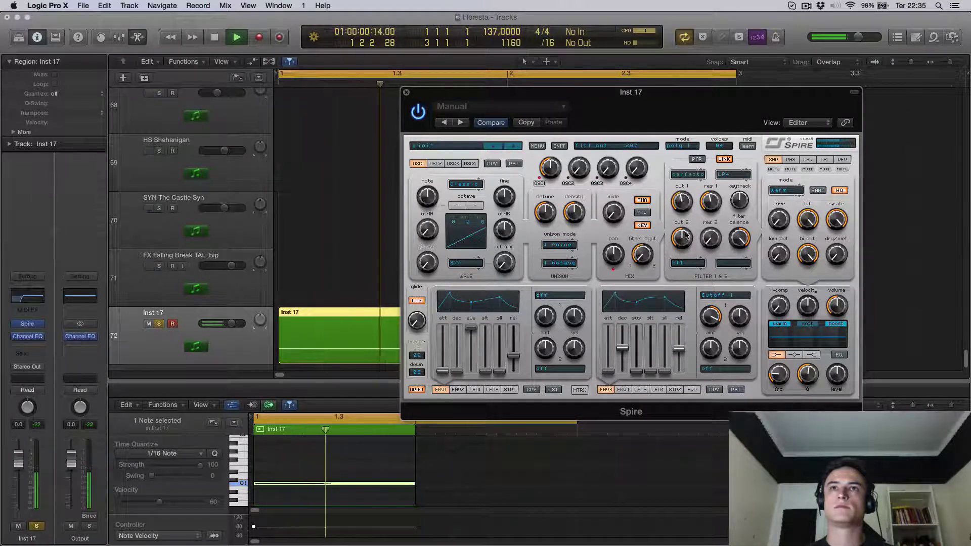
key("space")
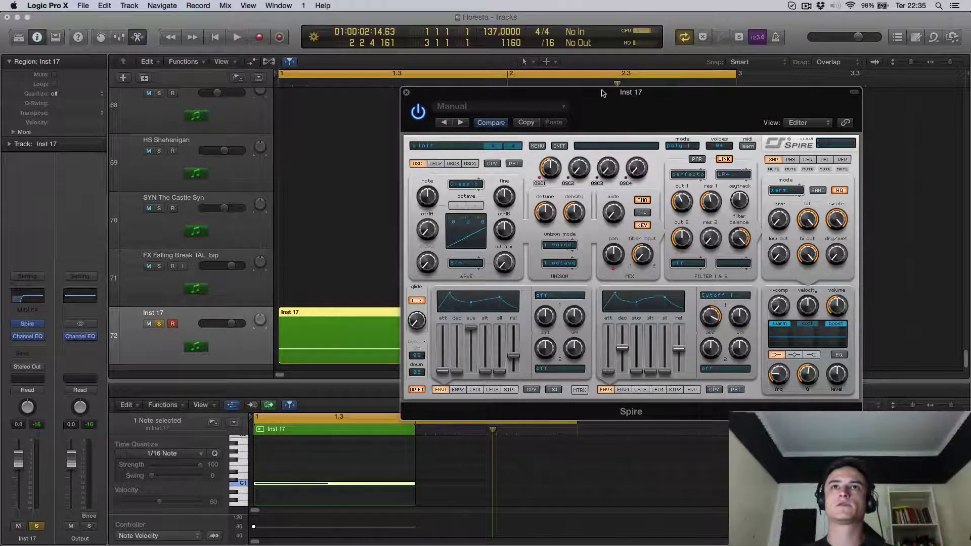
Uncover the Inst 17 region, show track automation and set the track's automation mode to Touch
left_click_drag(602, 92, 753, 91)
left_click(233, 342)
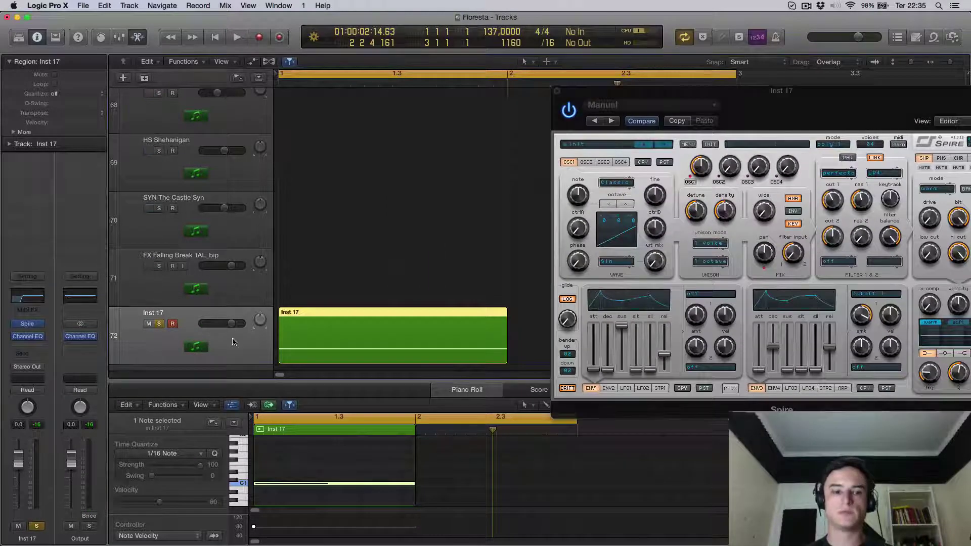
key("a")
left_click(159, 348)
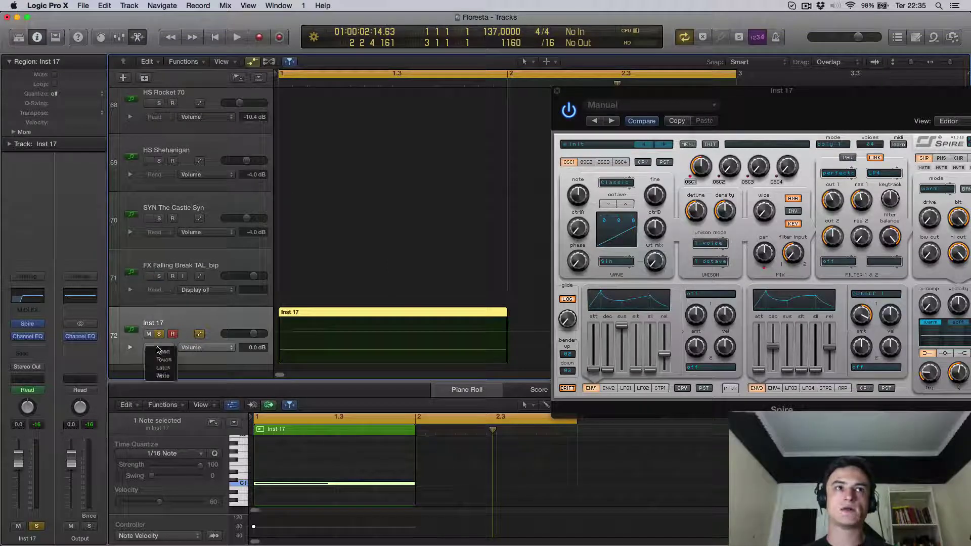
left_click(167, 362)
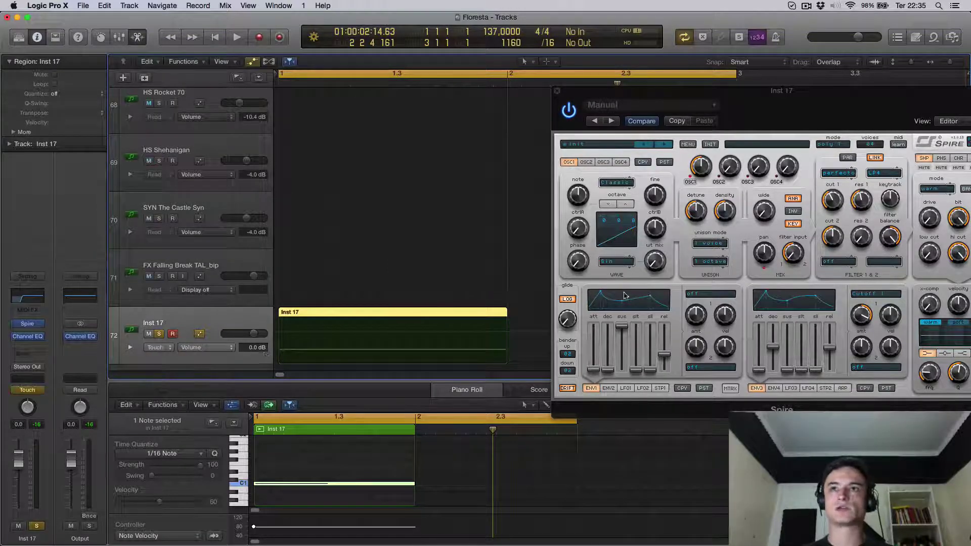
Record automation of Spire's filter 1 cutoff on Inst 17 during playback
key("space")
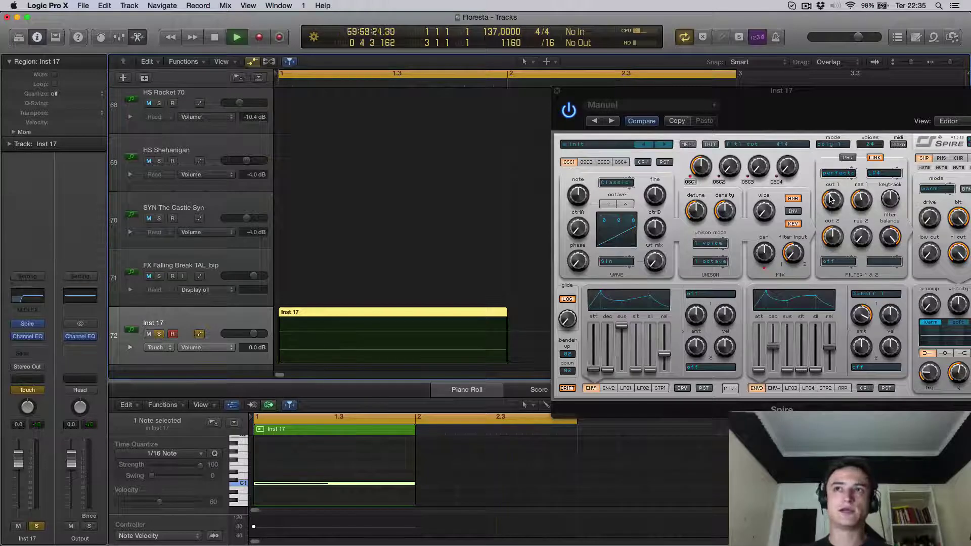
left_click_drag(831, 199, 831, 205)
key("space")
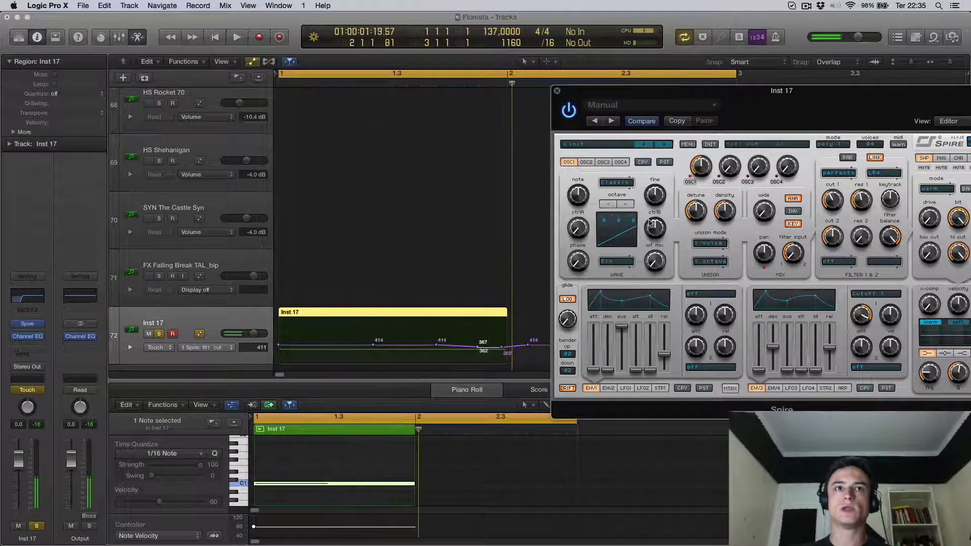
Reshape the filter 1 cutoff automation into a descending ramp reaching 0 at bar 2 and audition it
left_click_drag(491, 350, 277, 326)
left_click_drag(516, 345, 508, 365)
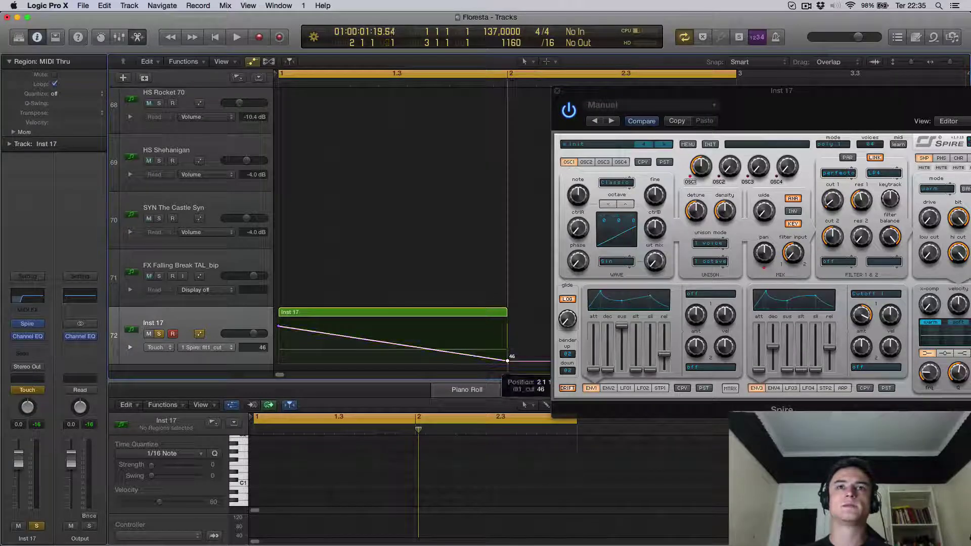
key("space")
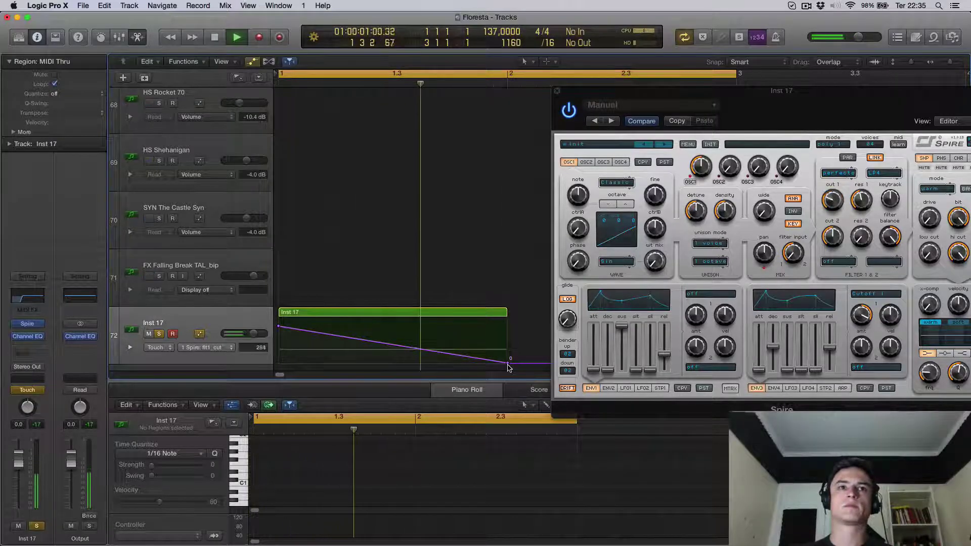
key("space")
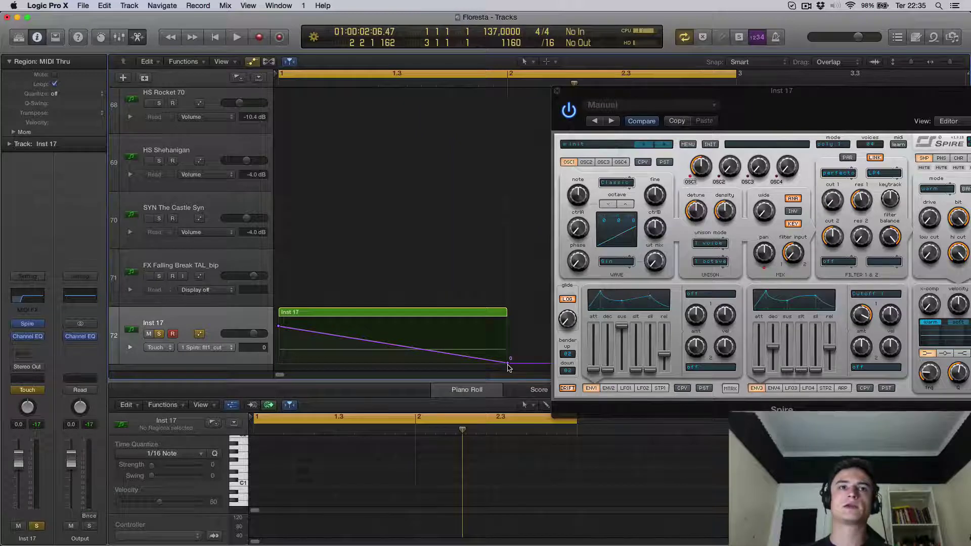
key("space")
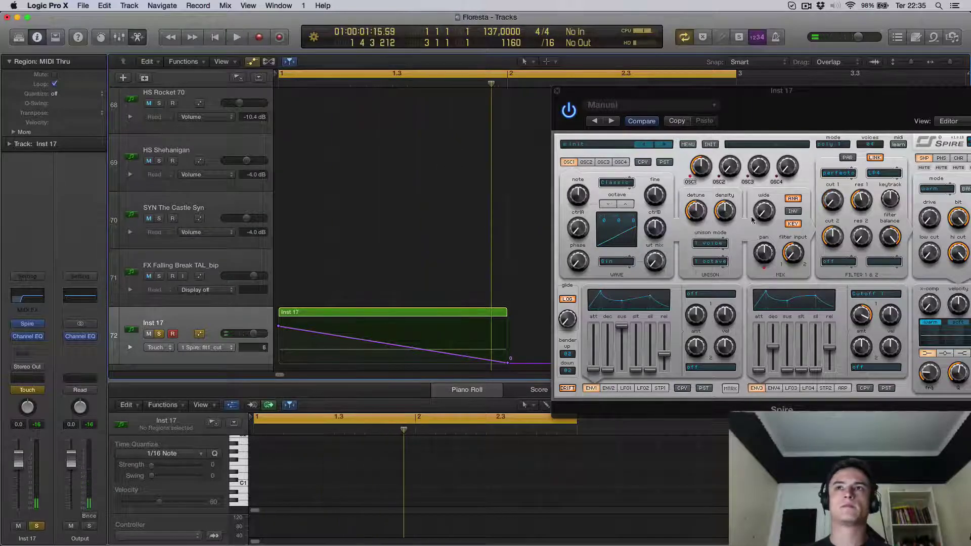
Set oscillator 1's octave to -1 and play back the sound
left_click(855, 186)
key("space")
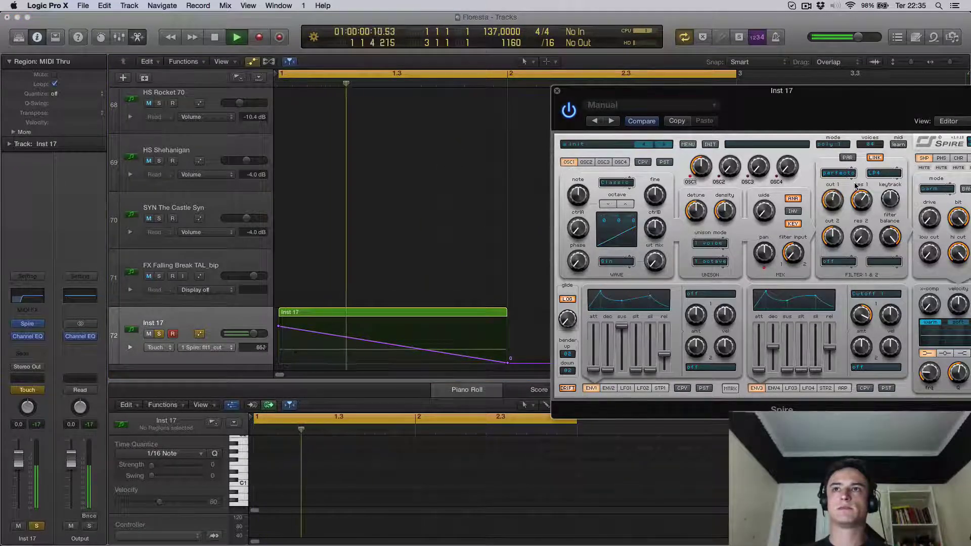
key("space")
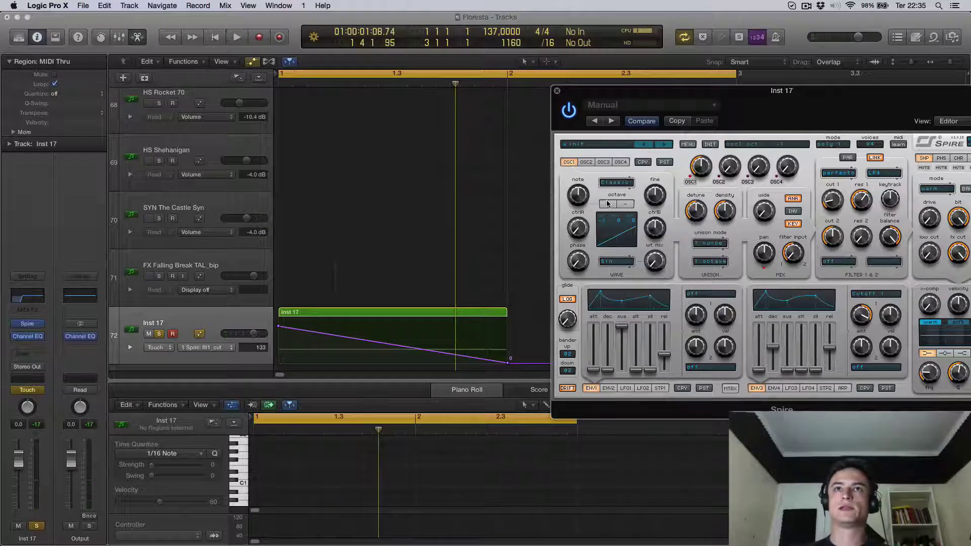
key("space")
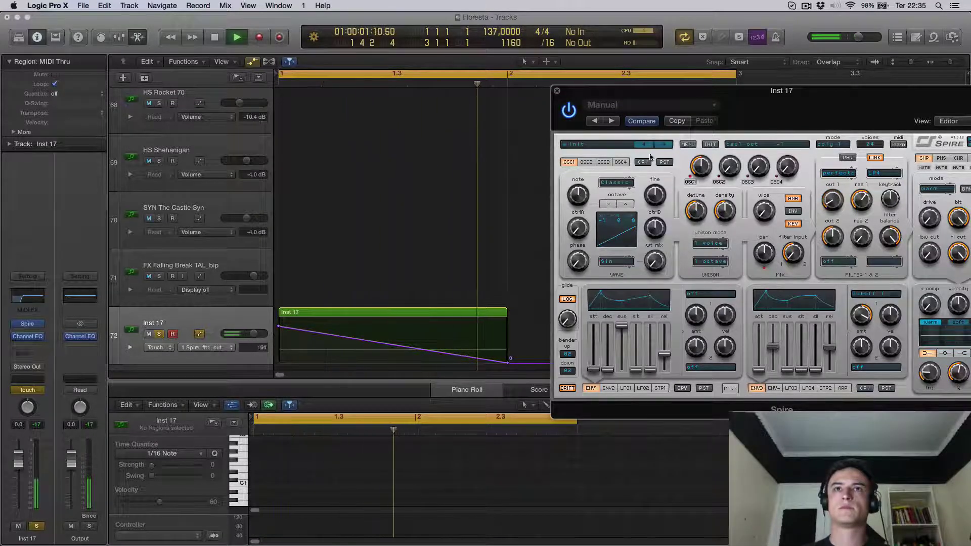
Raise envelope 3's decay slightly and lower its modulation amount on Cutoff 1 while auditioning the sound
left_click_drag(684, 96, 463, 108)
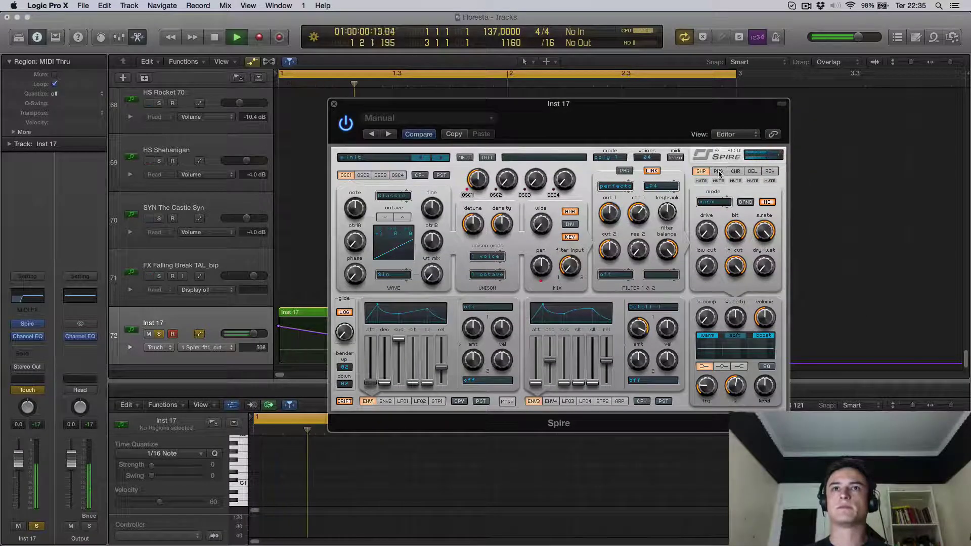
key("space")
key("space")
key("space")
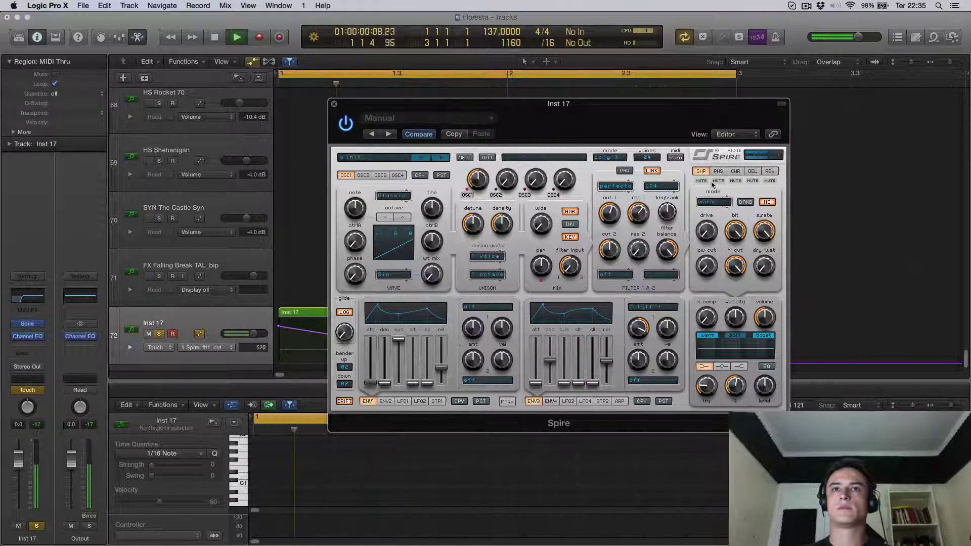
left_click_drag(552, 355, 551, 350)
key("space")
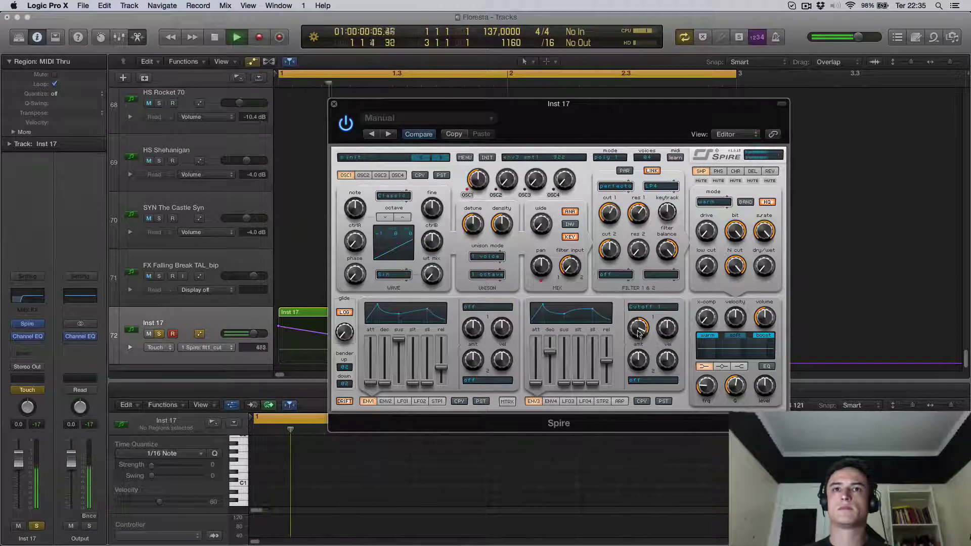
key("space")
left_click_drag(637, 327, 637, 332)
key("space")
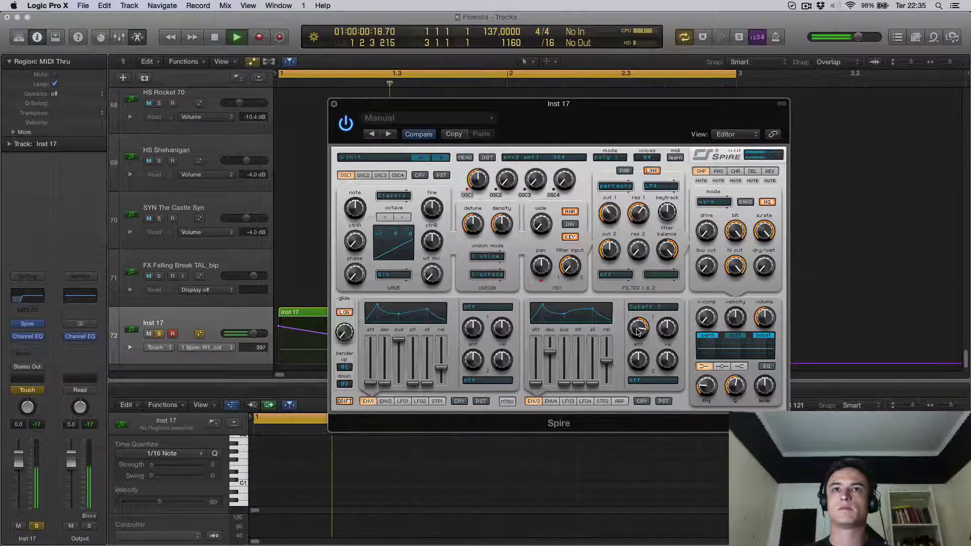
key("space")
Shorten envelope 3's decay by comparing different settings in playback, and uncover the Inst 17 automation lane
left_click(551, 364)
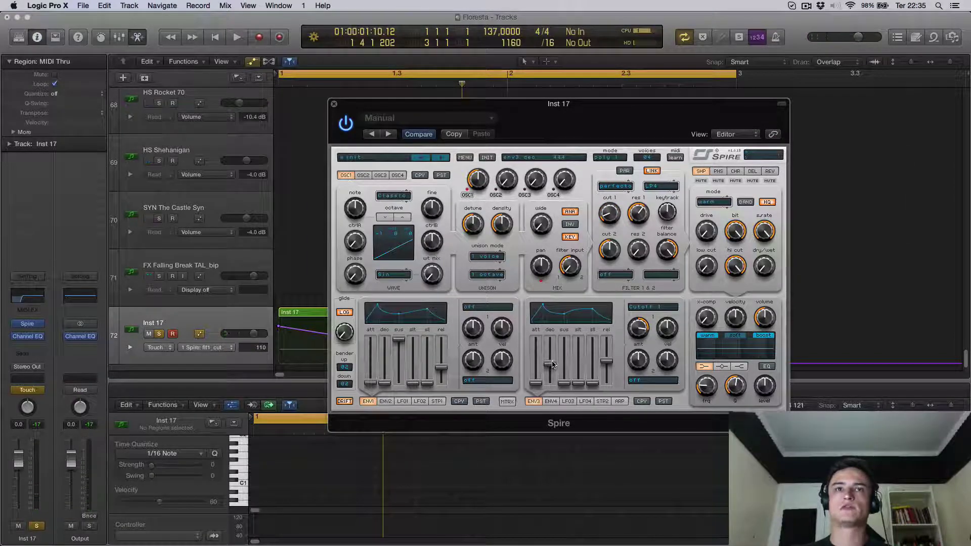
key("space")
key("space")
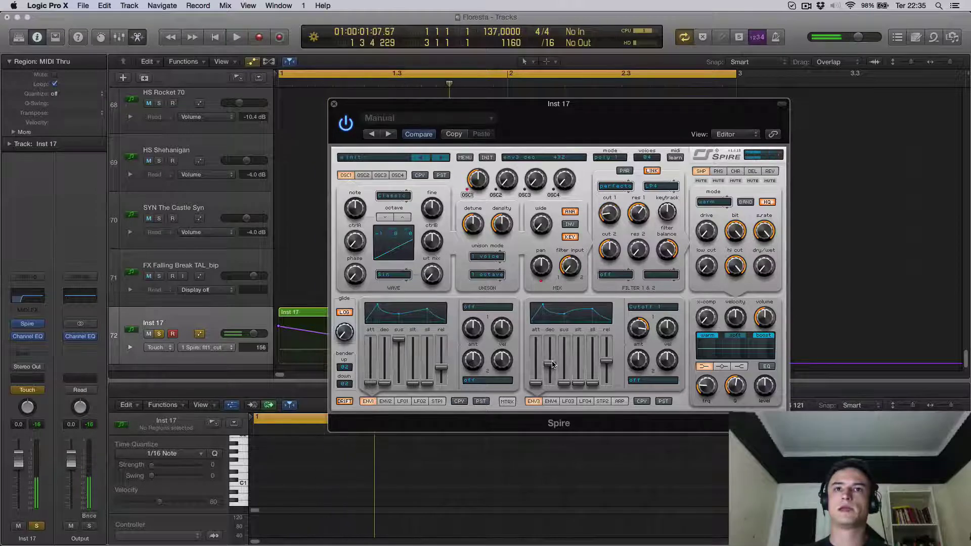
key("space")
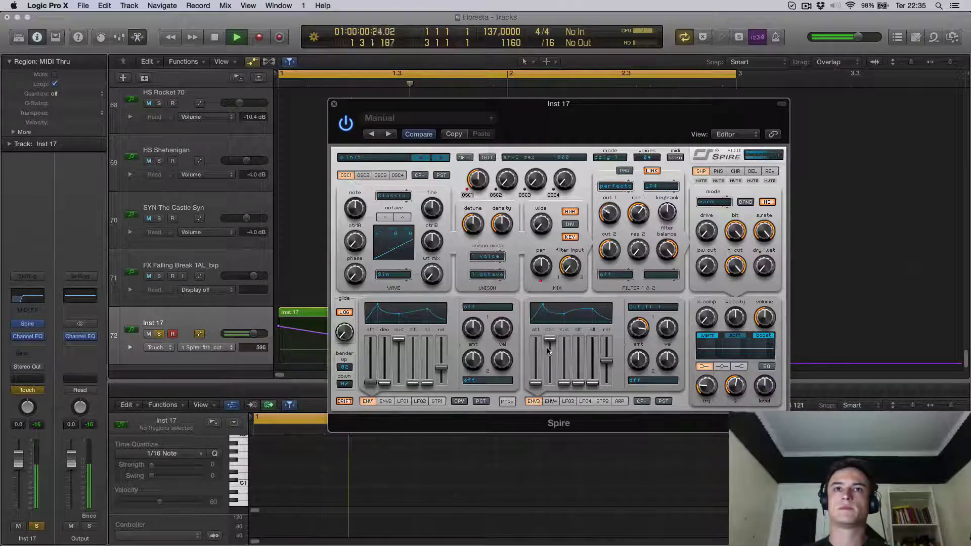
key("space")
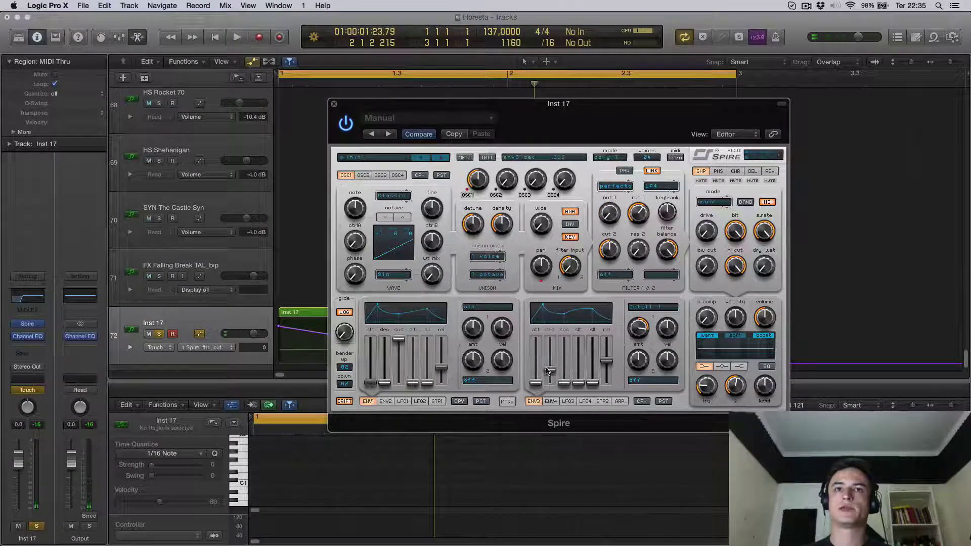
key("space")
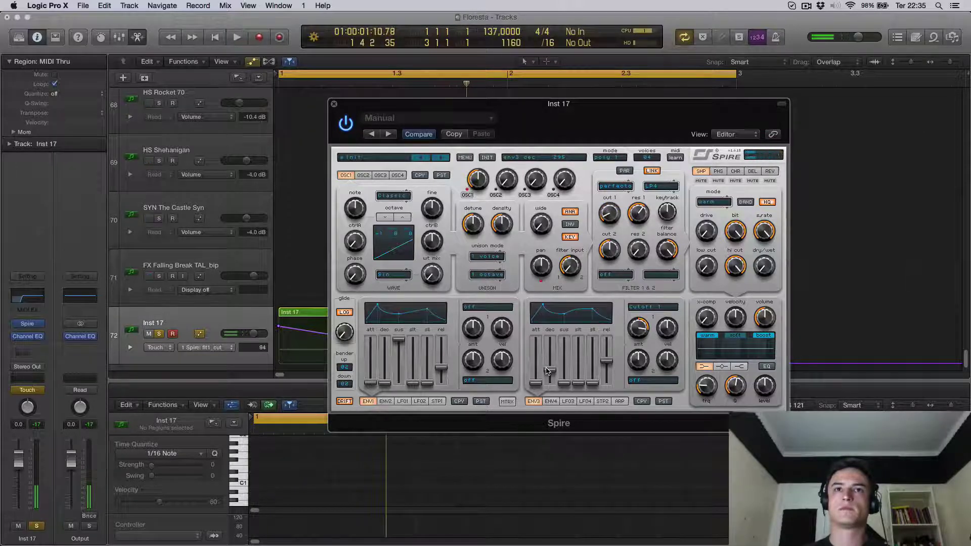
left_click_drag(547, 370, 548, 366)
key("space")
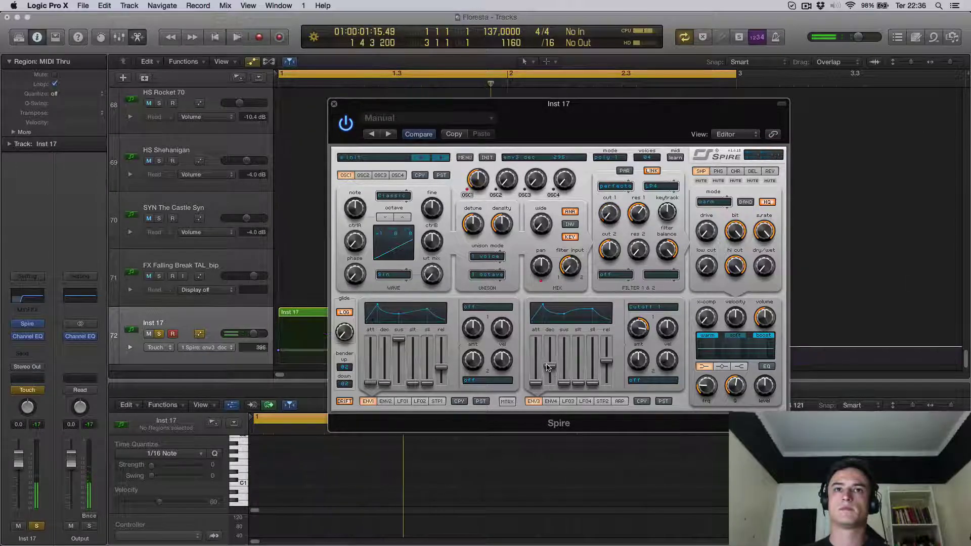
left_click_drag(357, 106, 605, 113)
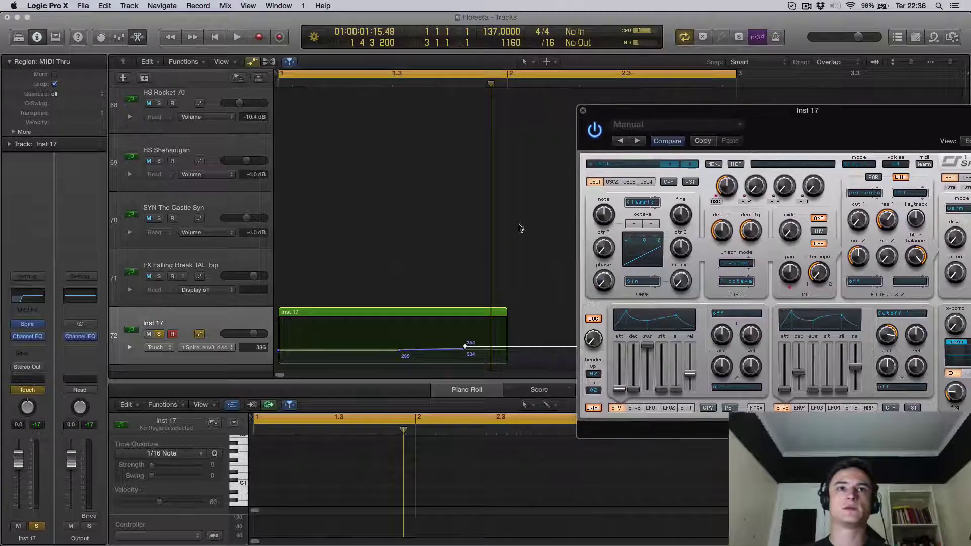
Flatten the envelope 3 decay automation on Inst 17 to a constant 334 and audition the sound
left_click_drag(466, 348, 278, 349)
key("space")
key("space")
key("space")
key("space")
left_click_drag(772, 113, 522, 103)
key("space")
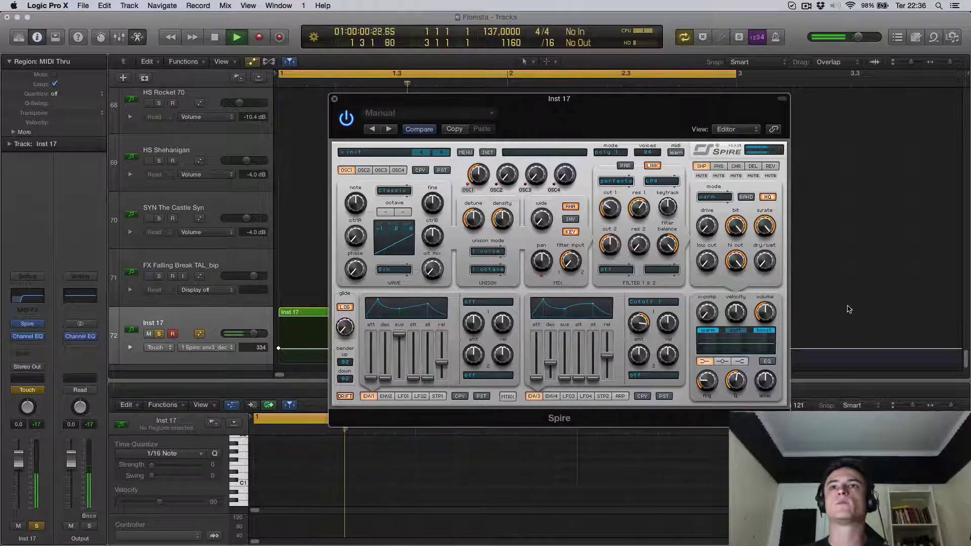
key("space")
Show the Spire reverb settings and adjust its decay, color and dry/wet mix, then check the sound in playback
left_click(770, 166)
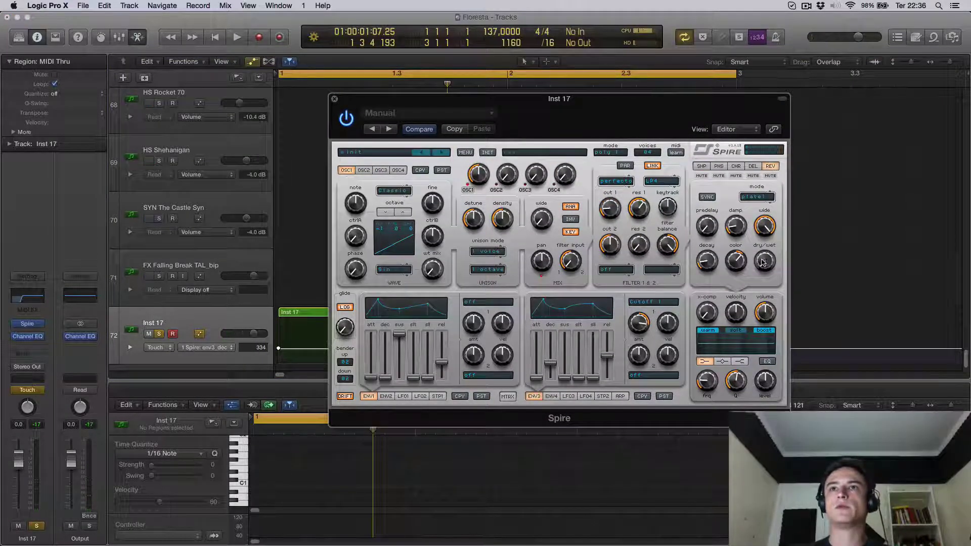
key("space")
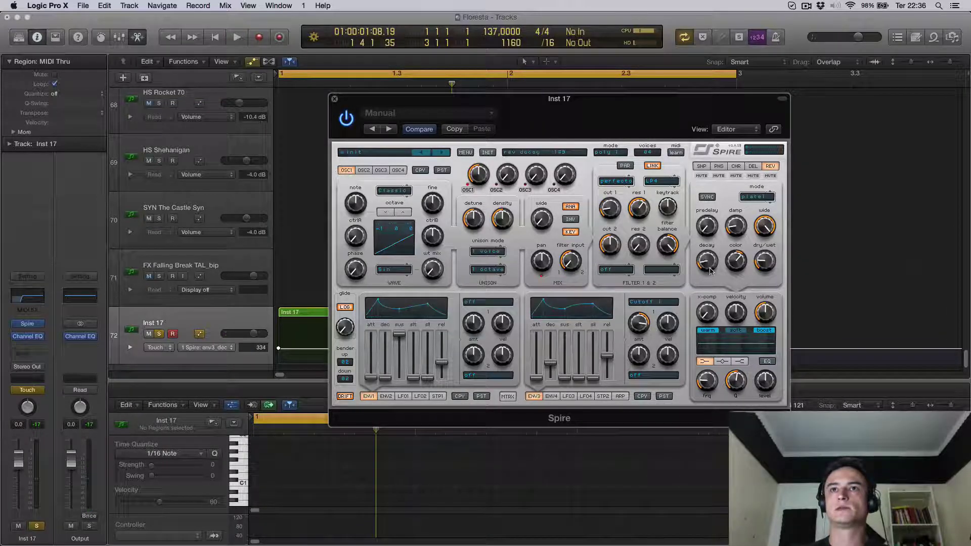
left_click_drag(710, 270, 713, 276)
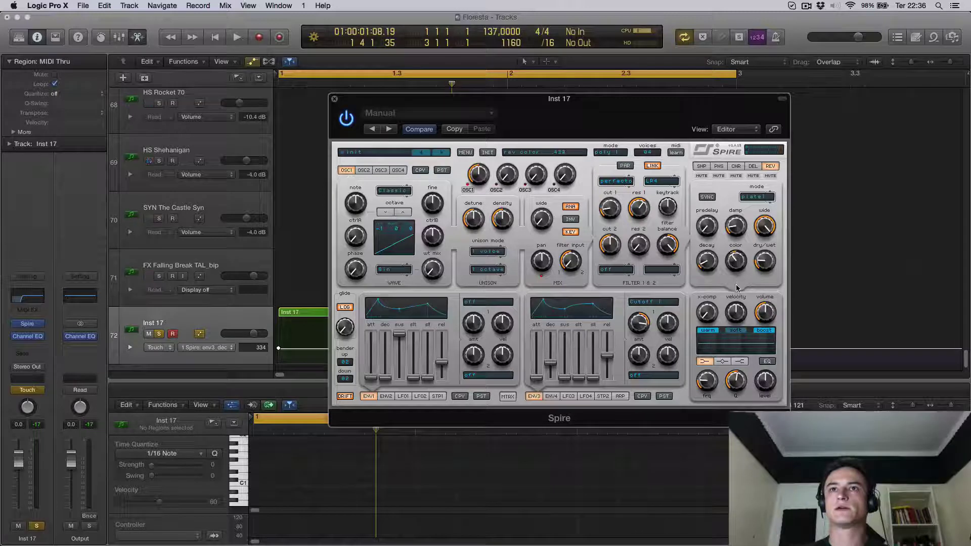
key("space")
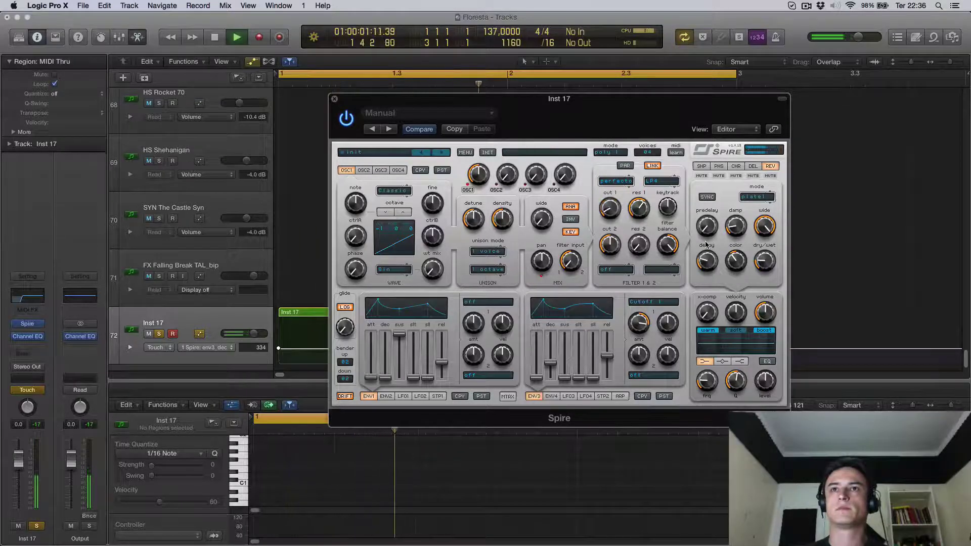
Keep the reverb mode on plate1 and reduce the reverb's width while auditioning the sound
left_click(745, 197)
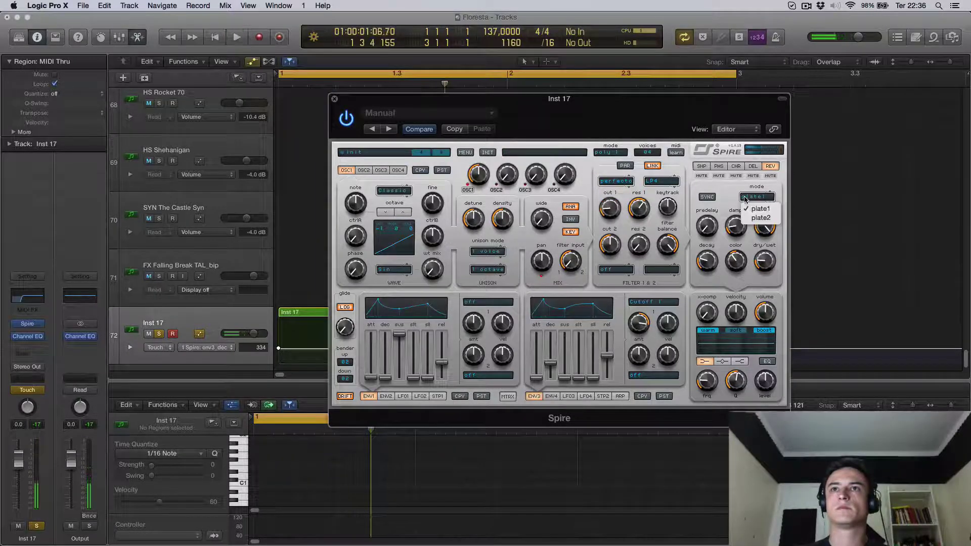
left_click(749, 208)
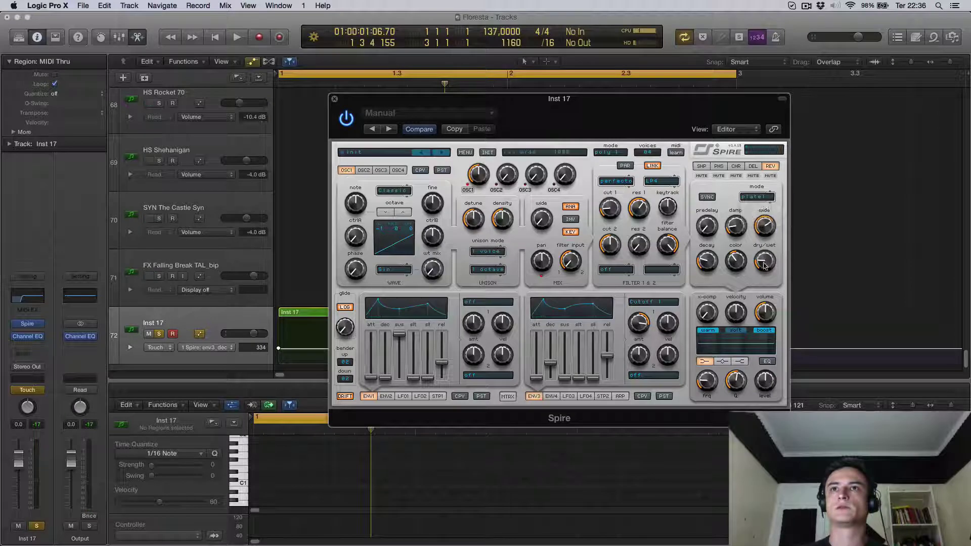
key("space")
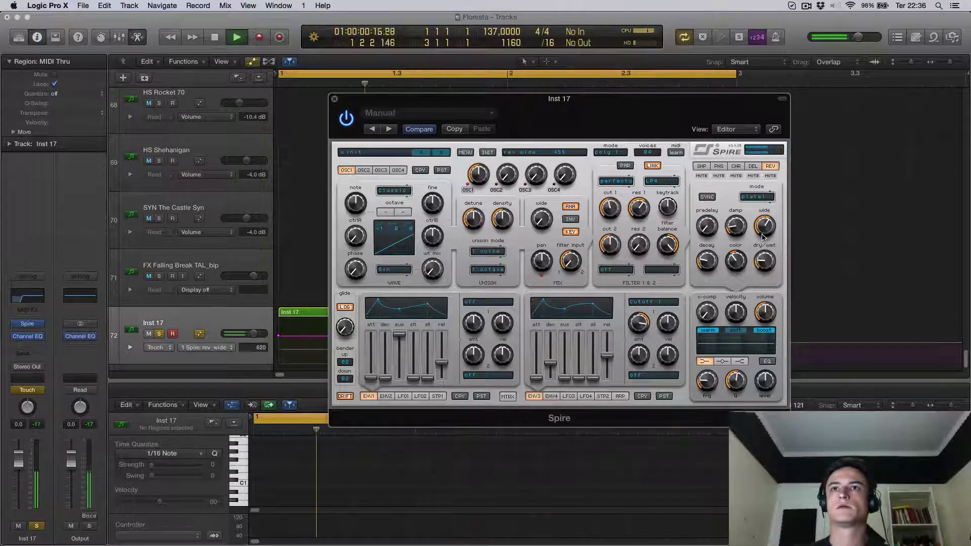
key("space")
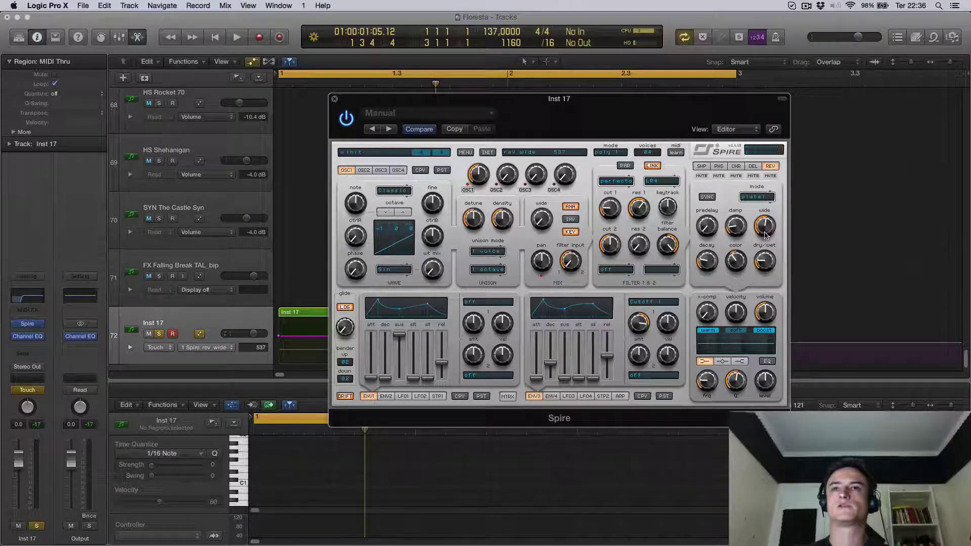
key("space")
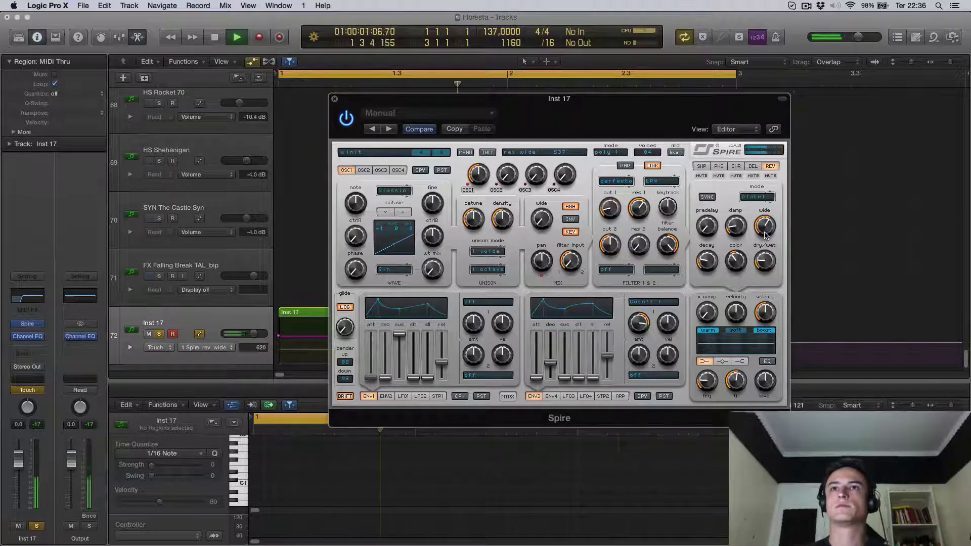
key("space")
Lower the reverb's color further and compare the sound over several playbacks
key("space")
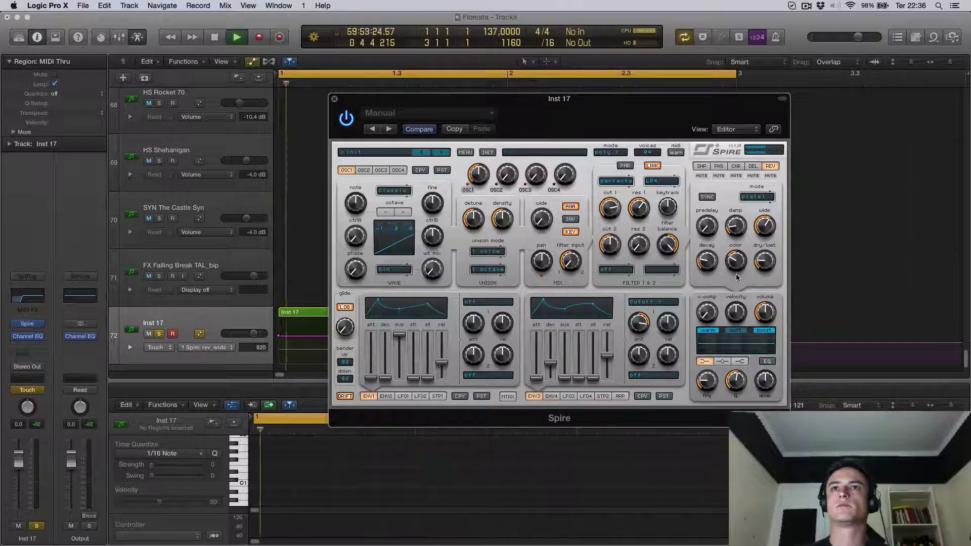
key("space")
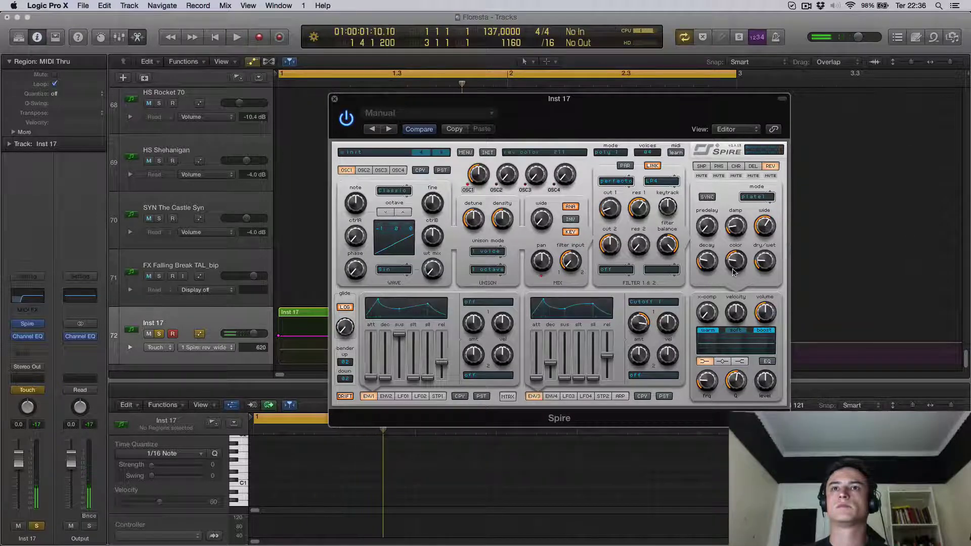
key("space")
key("space")
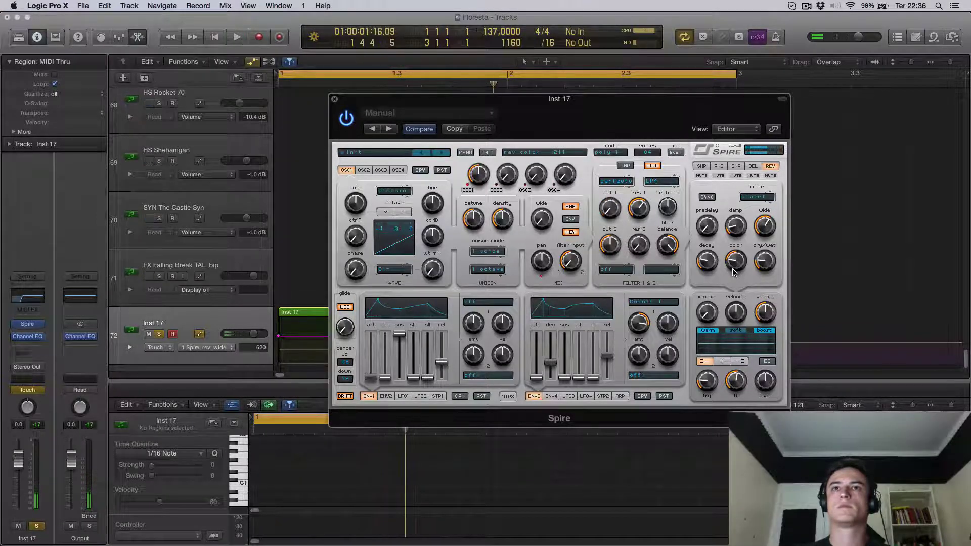
key("space")
key("space")
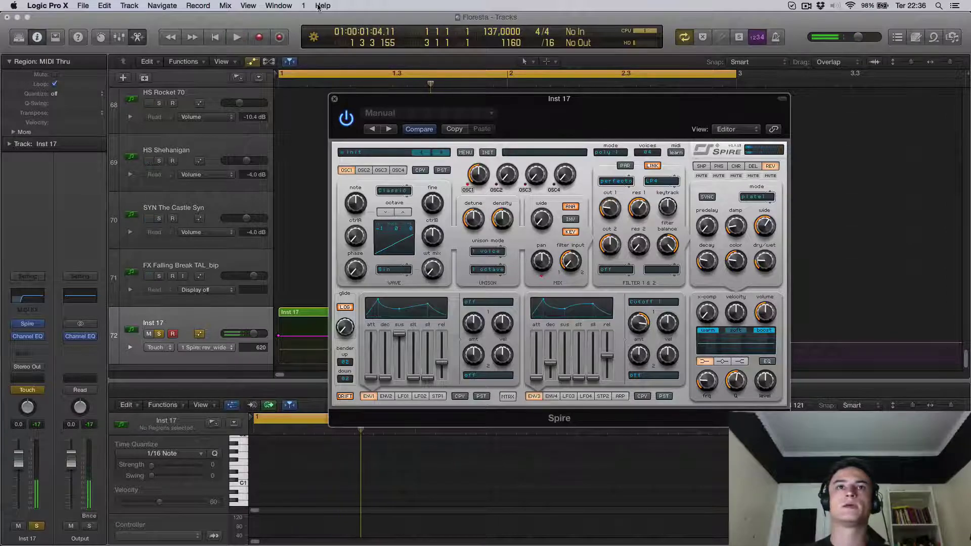
Uncover the Inst 17 automation lane and assign LFO 1 to modulate Osc1 Pitch with a positive amount
left_click_drag(469, 109, 645, 68)
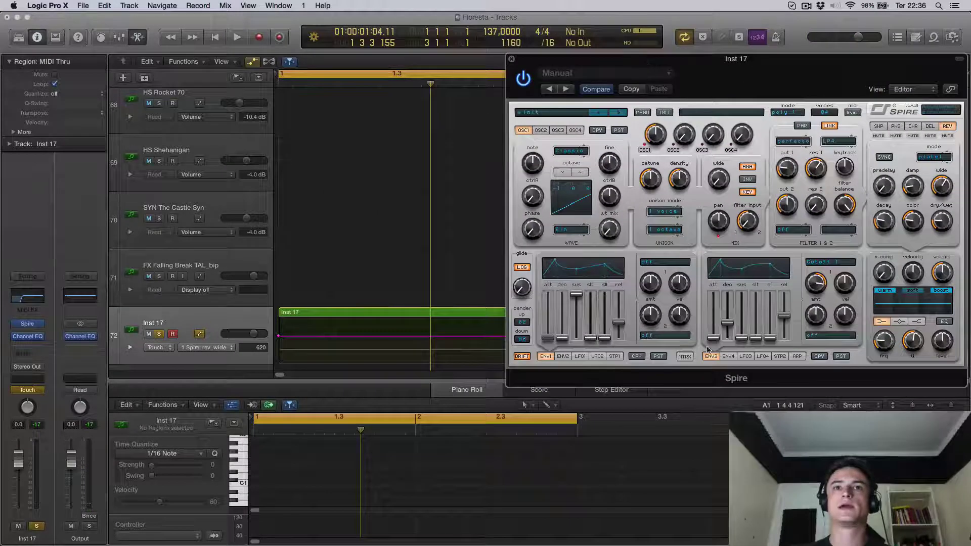
left_click(580, 356)
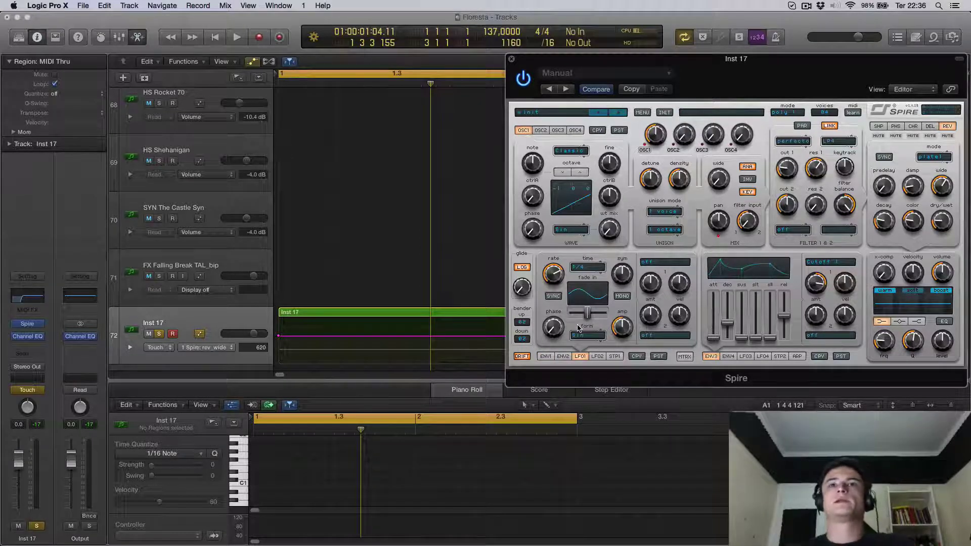
left_click(652, 263)
mouse_move(678, 304)
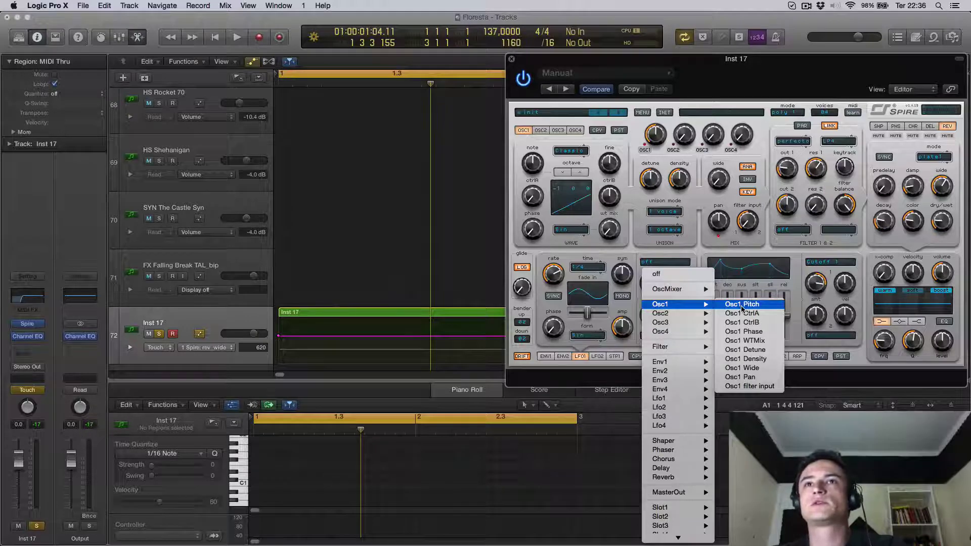
left_click(741, 305)
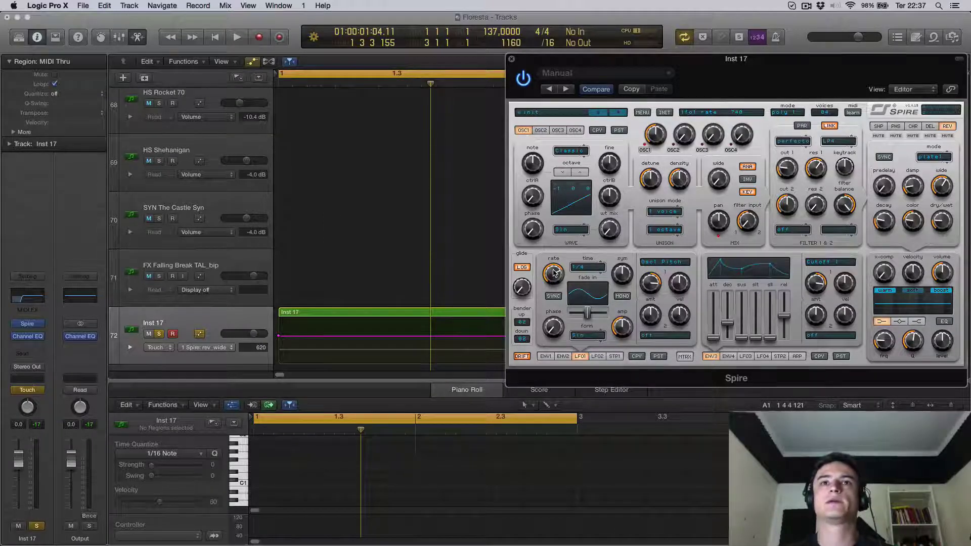
Try different LFO 1 rates and a stronger pitch modulation amount in playback, recording the rate as automation
key("space")
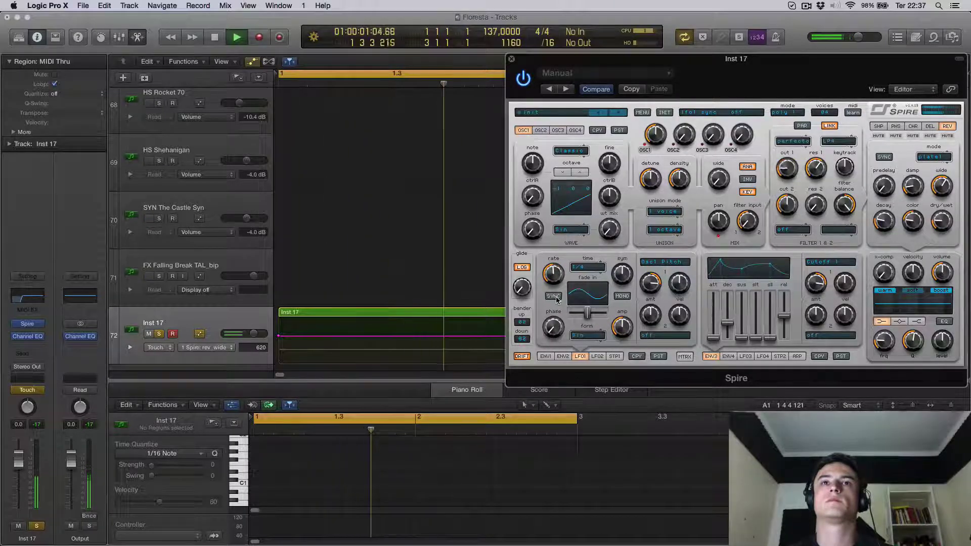
left_click_drag(553, 266, 554, 243)
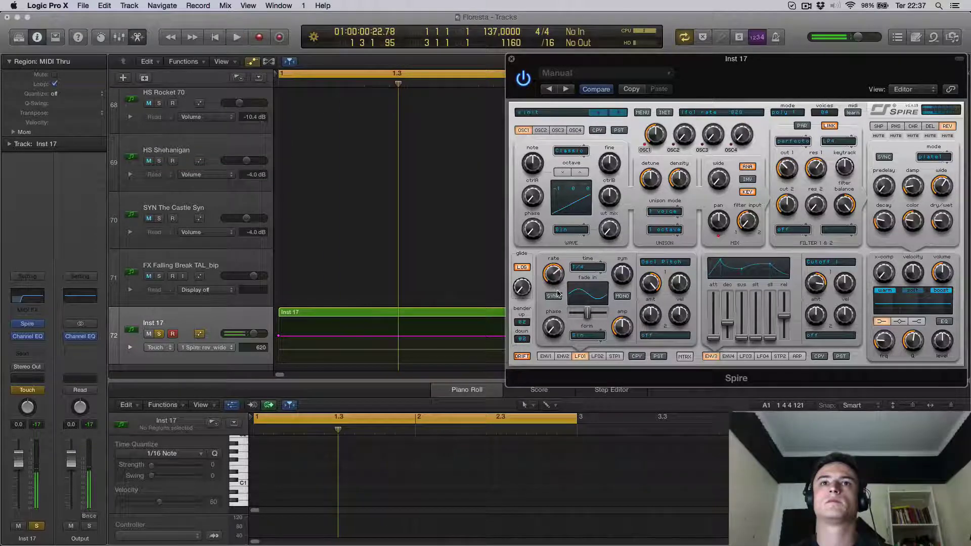
left_click_drag(557, 294, 556, 275)
key("space")
key("space")
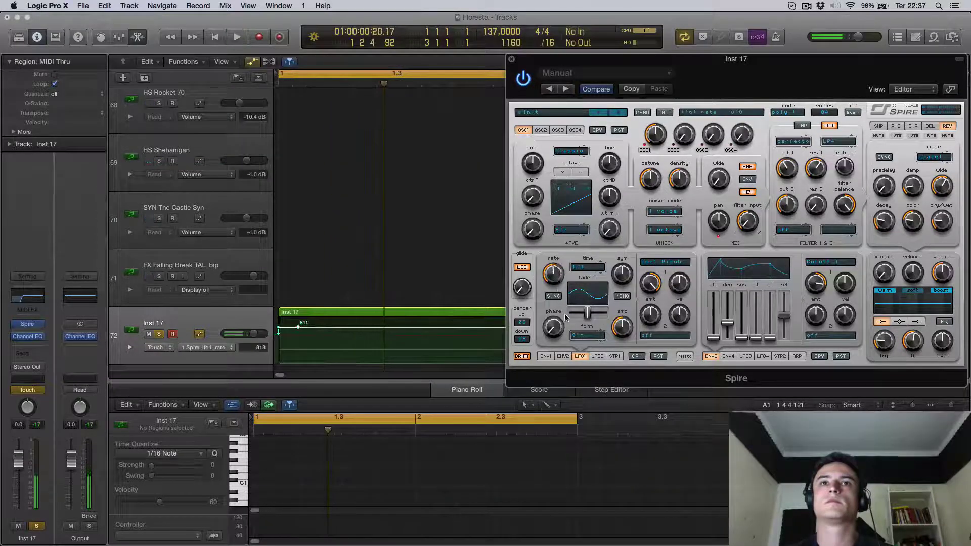
key("space")
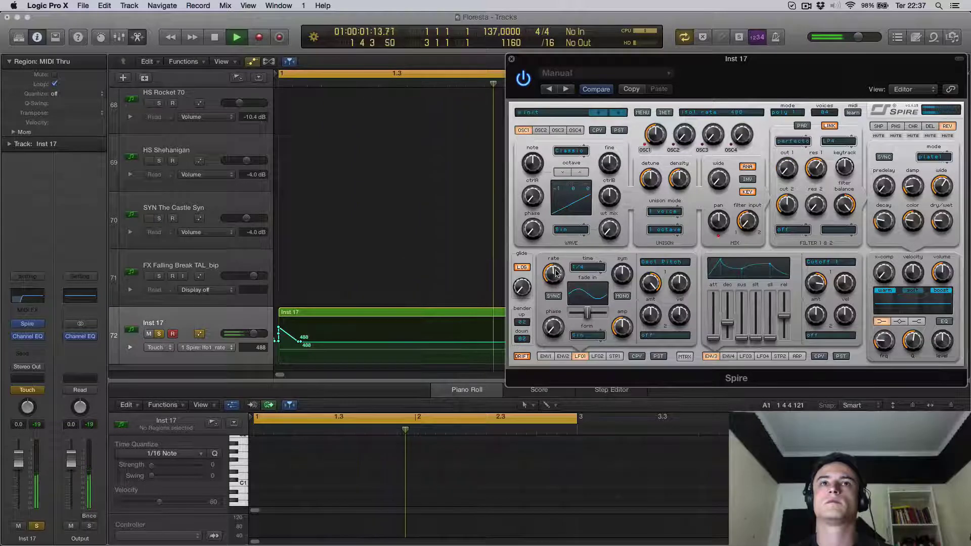
key("space")
Reshape the LFO 1 rate automation on Inst 17 into a descending ramp reaching 0 at bar 2 and audition it
left_click_drag(543, 58, 708, 99)
left_click_drag(300, 344, 464, 362)
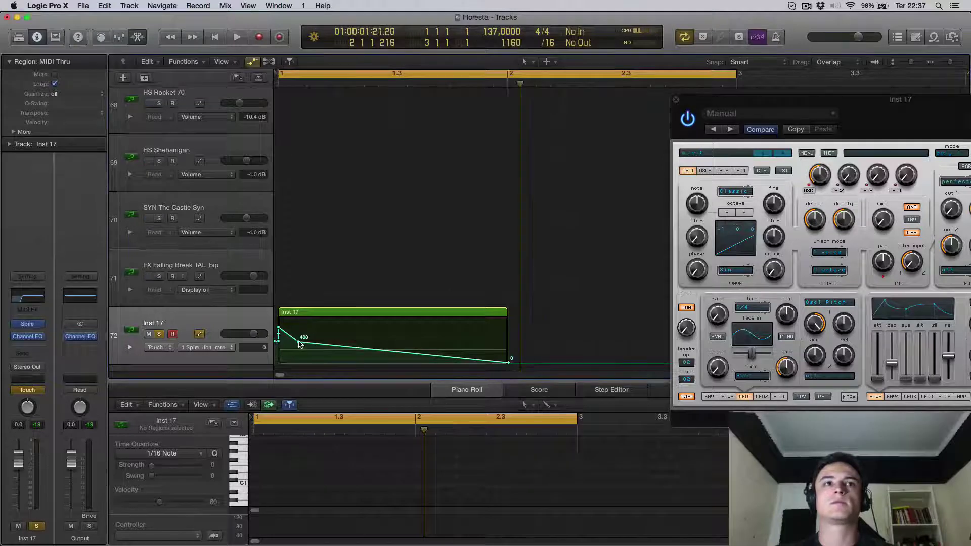
left_click_drag(299, 344, 278, 315)
key("space")
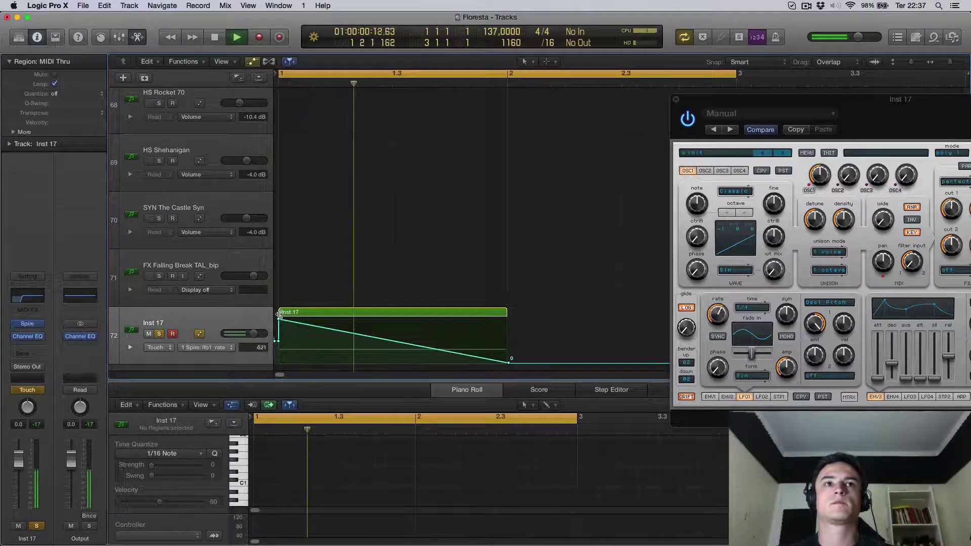
key("space")
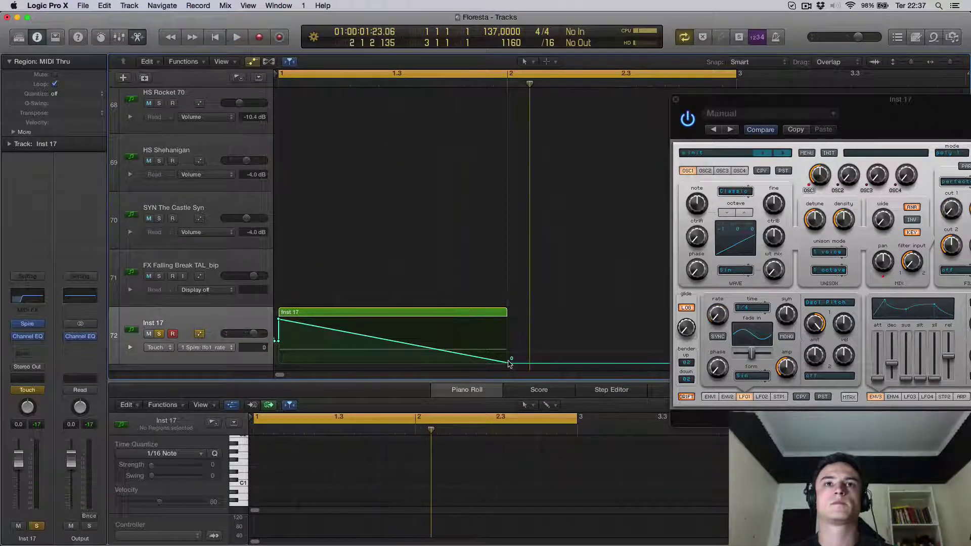
Try raising the LFO 1 rate automation's end point at bar 2 to 431 and 620, auditioning each
left_click_drag(508, 363, 509, 344)
key("space")
key("space")
key("space")
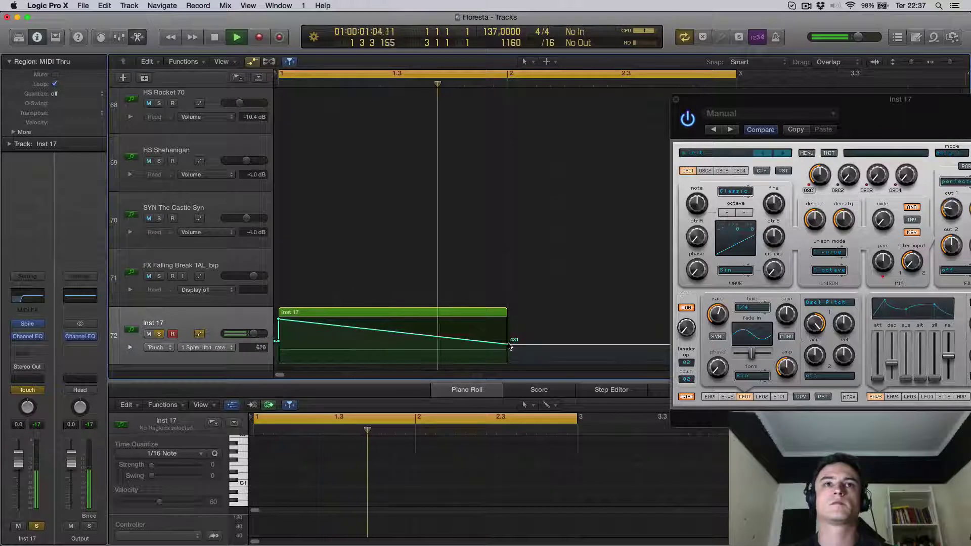
key("space")
key("space")
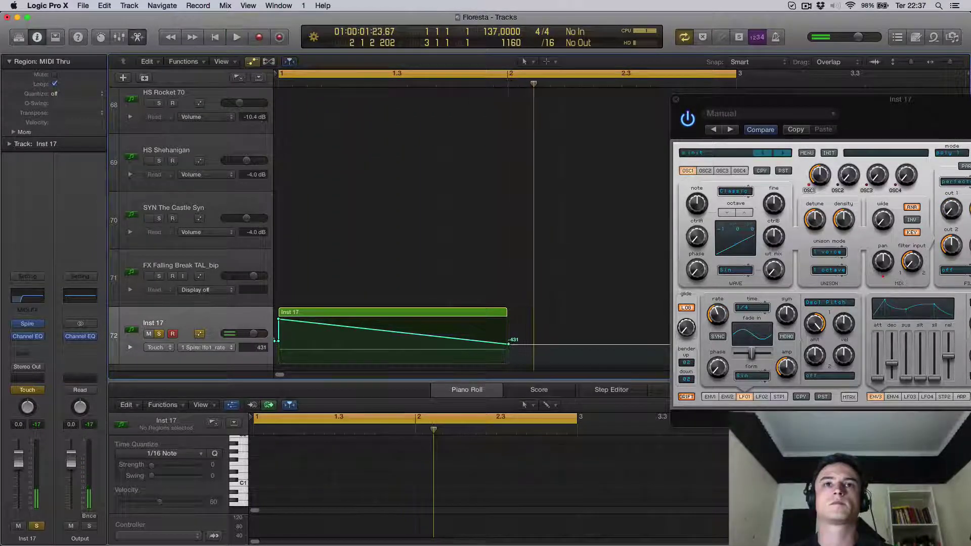
left_click_drag(508, 345, 510, 336)
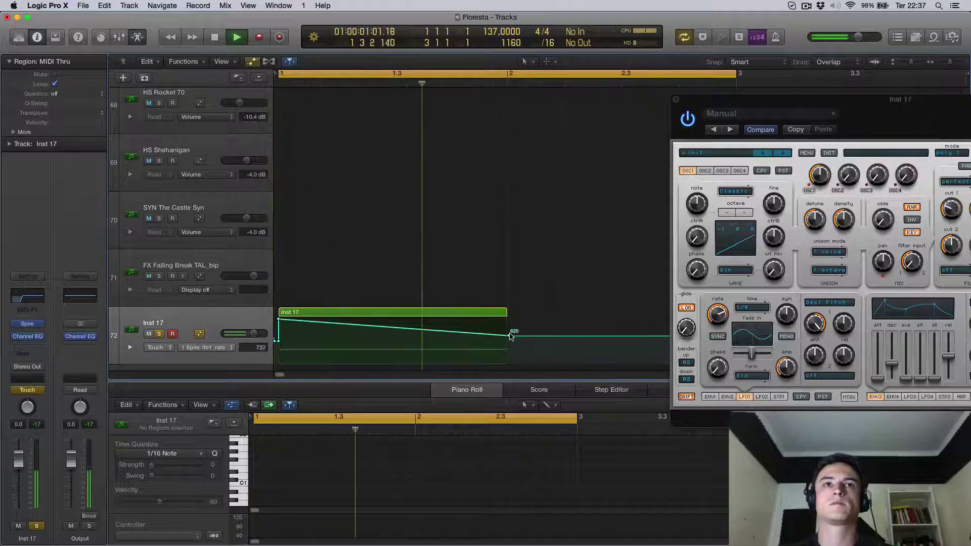
key("space")
Try an ascending LFO 1 rate ramp starting at 0, with its bar 2 end point at 620 and 935
left_click_drag(281, 322, 279, 362)
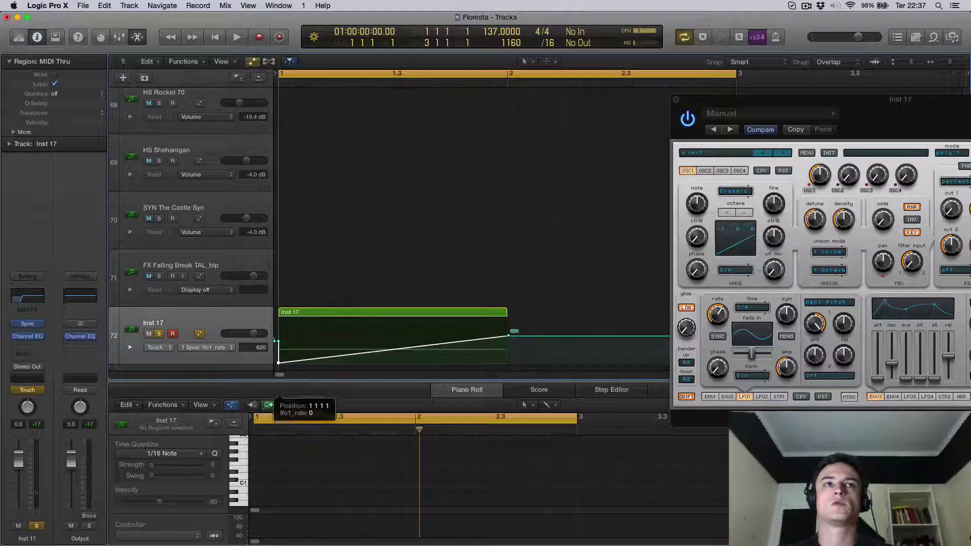
key("space")
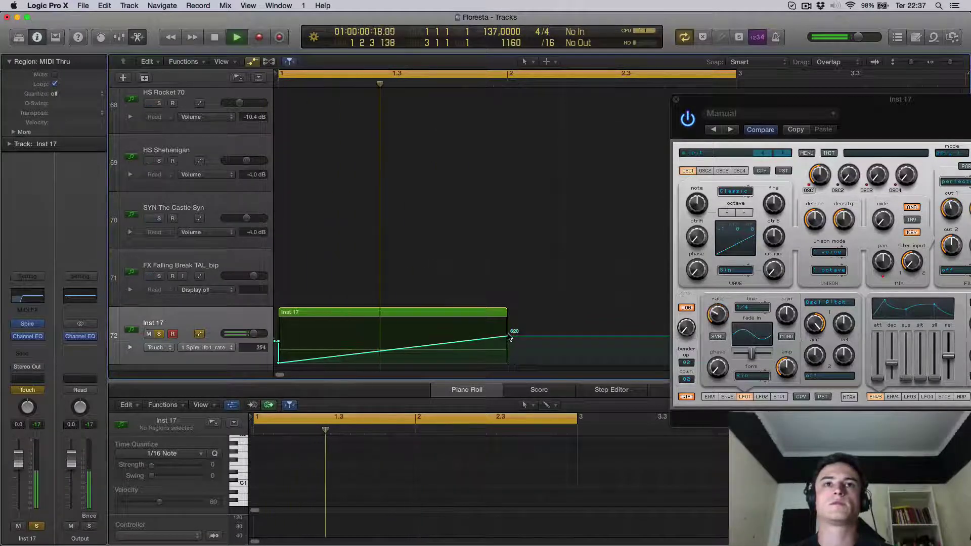
key("space")
left_click_drag(508, 336, 509, 322)
key("space")
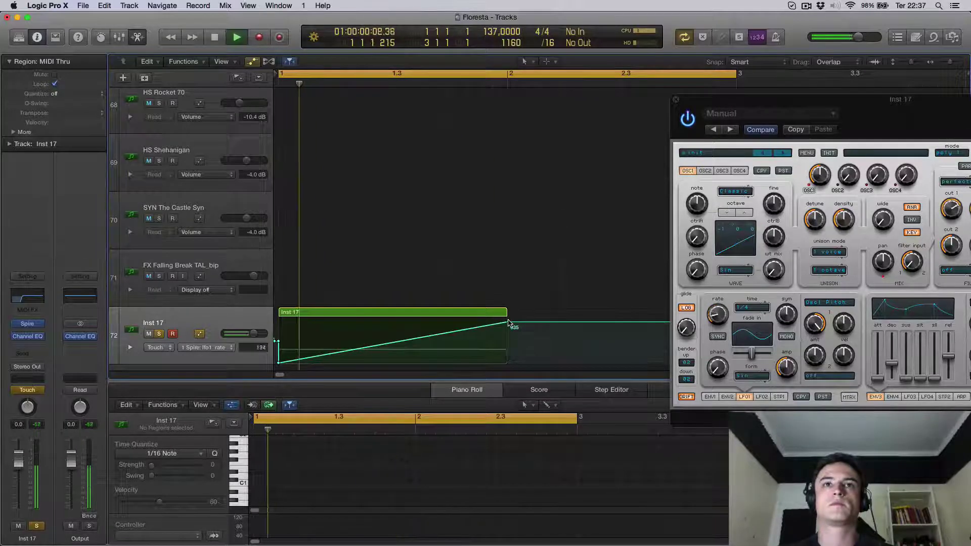
key("space")
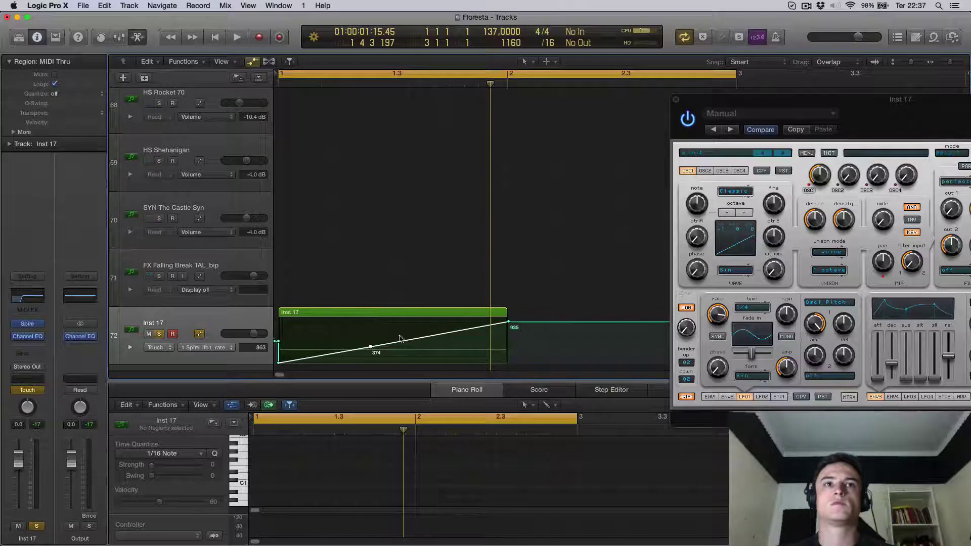
Add a peak near the middle of the LFO 1 rate automation, lower the bar 2 point to 41, and audition it
left_click_drag(370, 348, 370, 320)
left_click_drag(506, 322, 505, 391)
left_click_drag(370, 359, 381, 280)
key("space")
key("space")
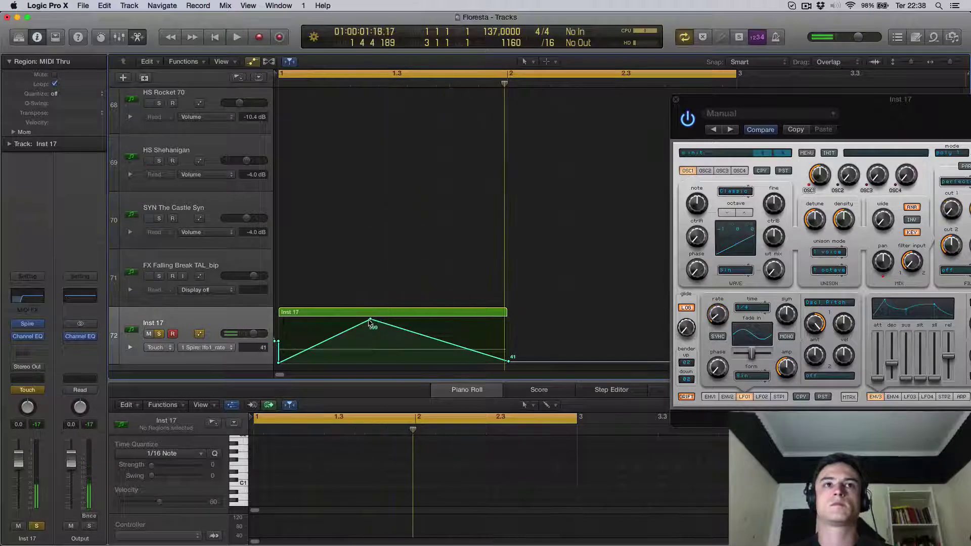
Move the LFO 1 rate peak to the region's start for a descending ramp and play it back
left_click_drag(371, 320, 278, 319)
key("space")
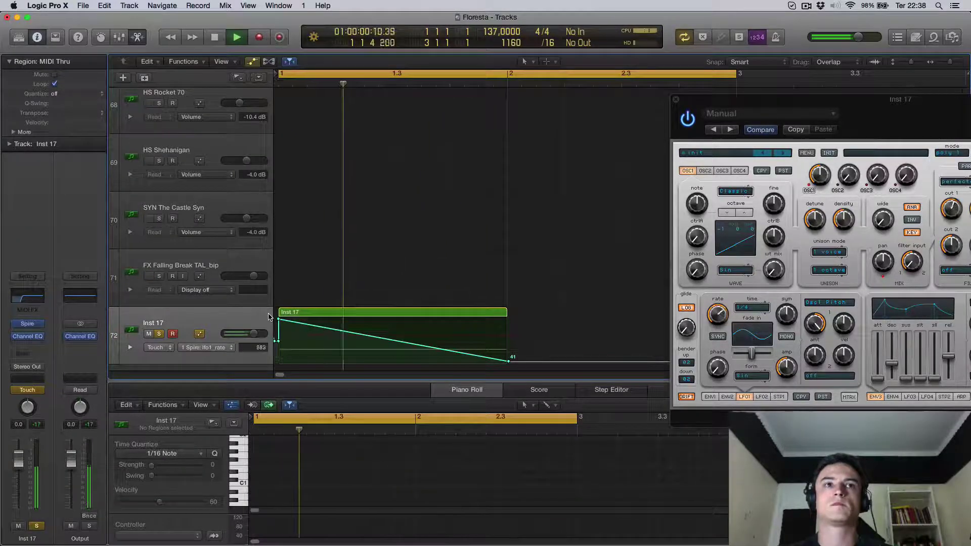
key("space")
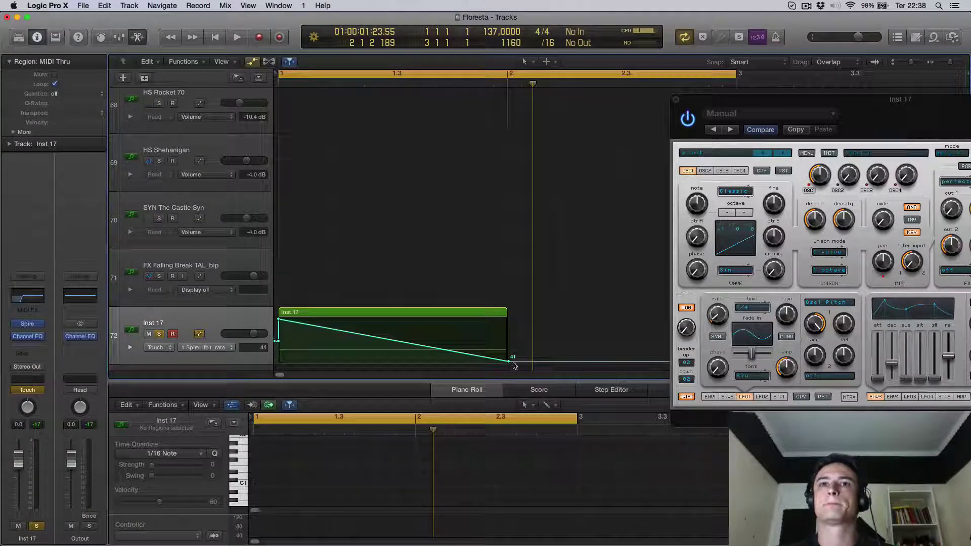
Move the LFO 1 rate automation's end point slightly before bar 2 at 556 and audition it
left_click_drag(509, 364, 479, 338)
key("space")
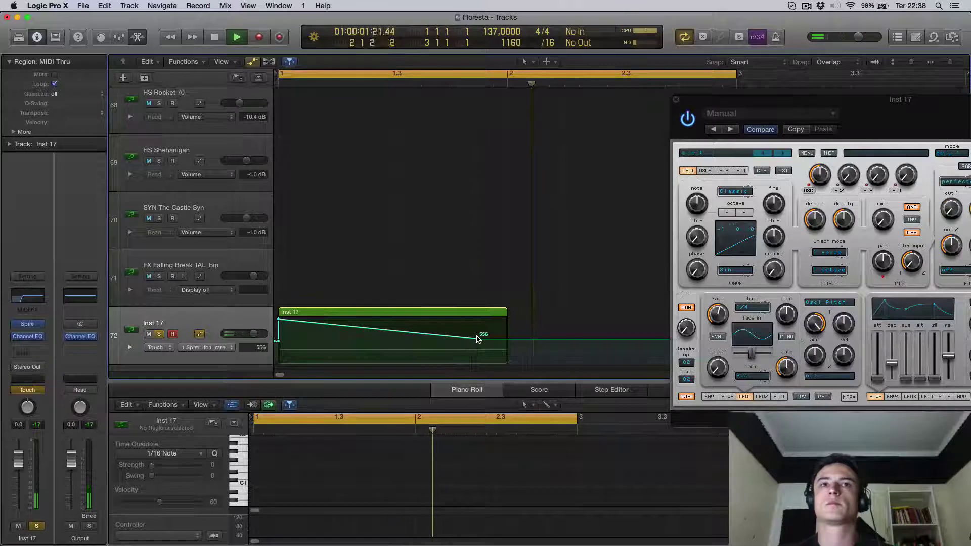
key("space")
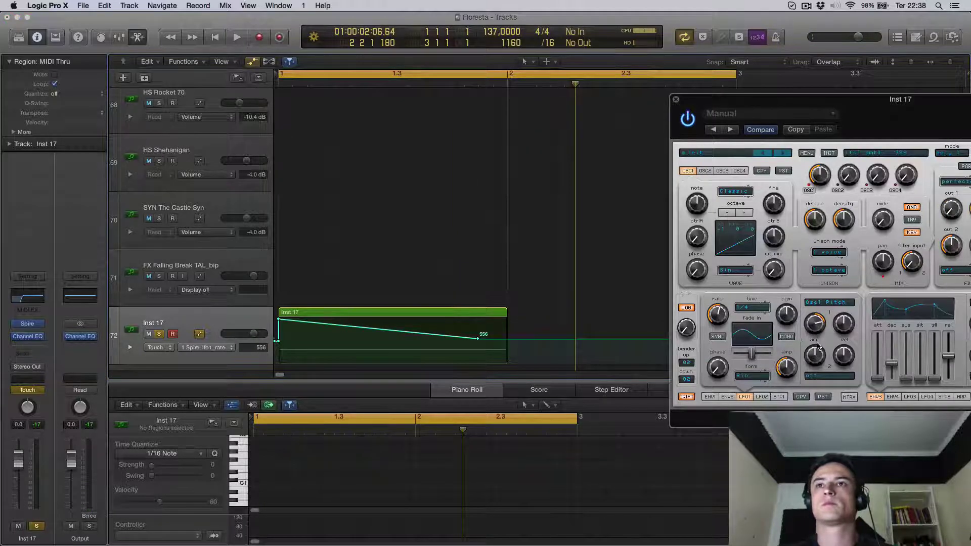
Try different LFO 1 pitch amount and phase settings while auditioning the descending rate ramp
key("space")
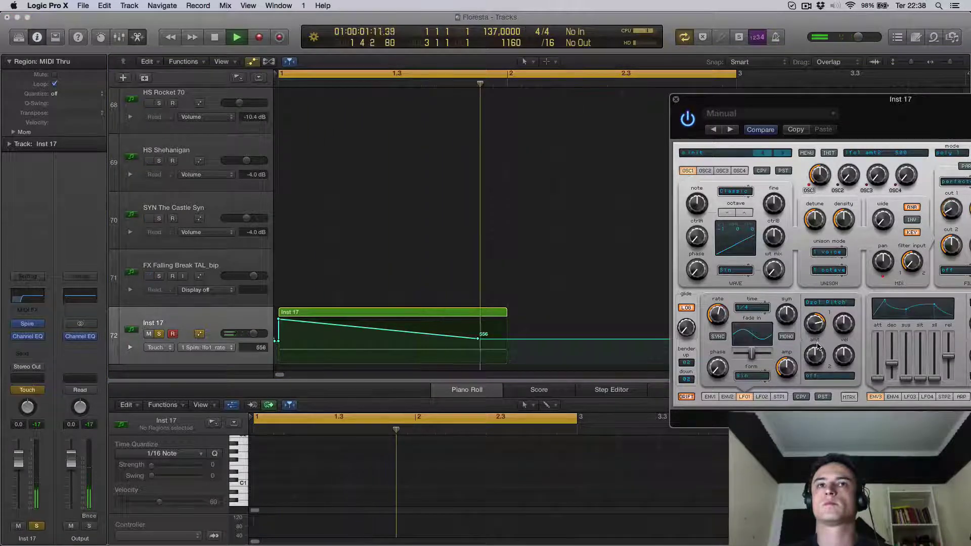
key("space")
key("space")
key("space")
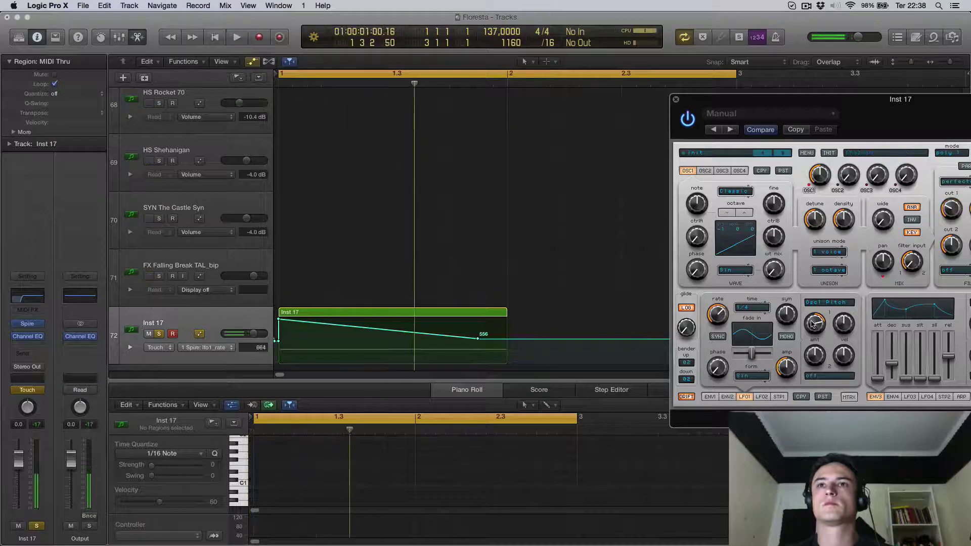
key("space")
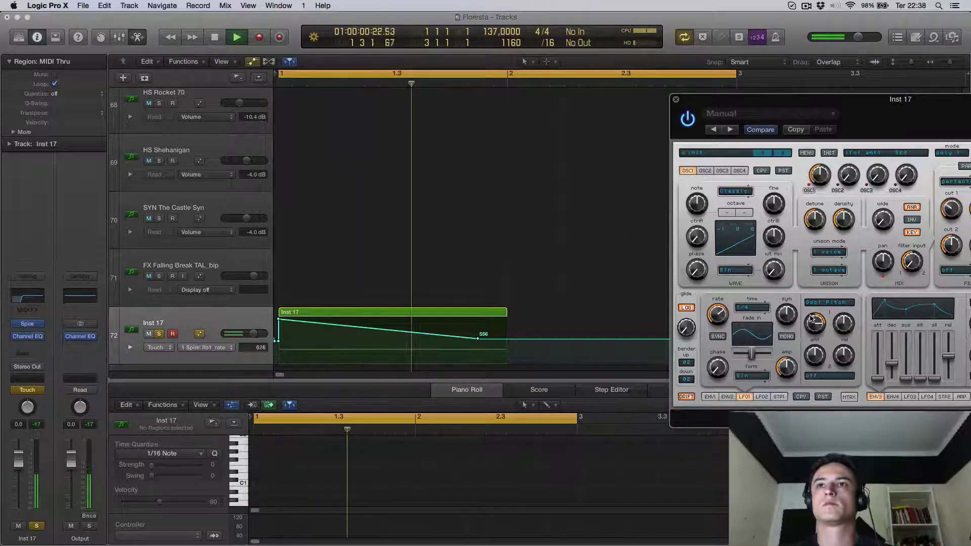
key("space")
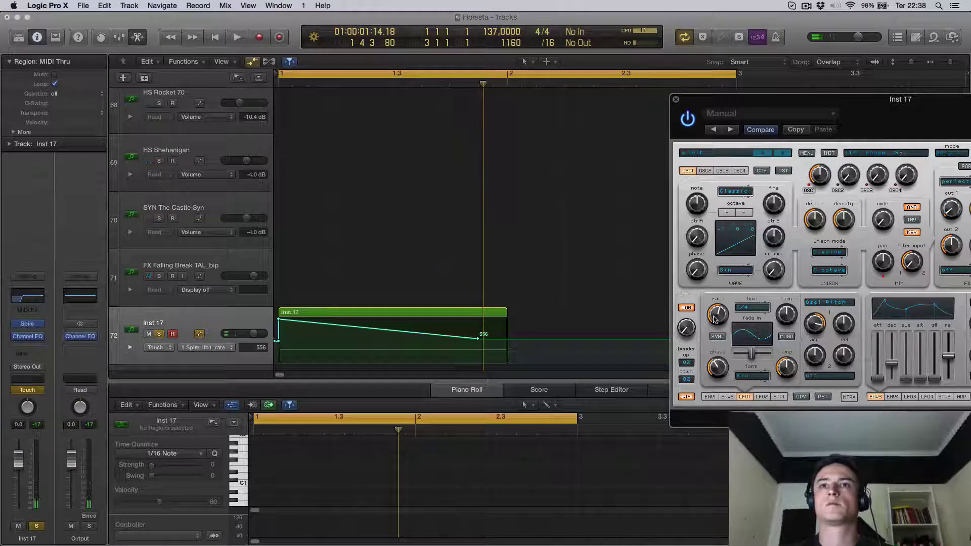
key("space")
key("space")
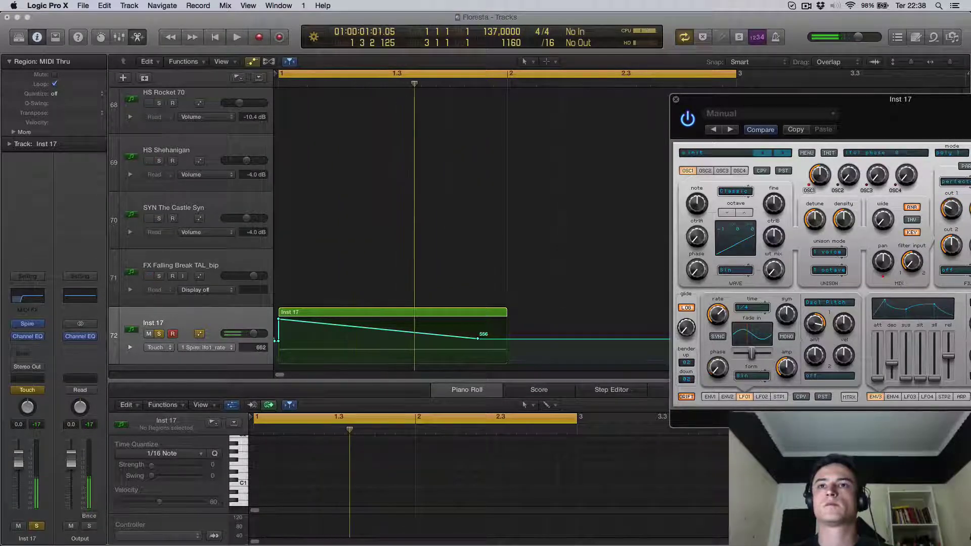
Try the S&H waveform for LFO 1 and audition it
left_click(748, 374)
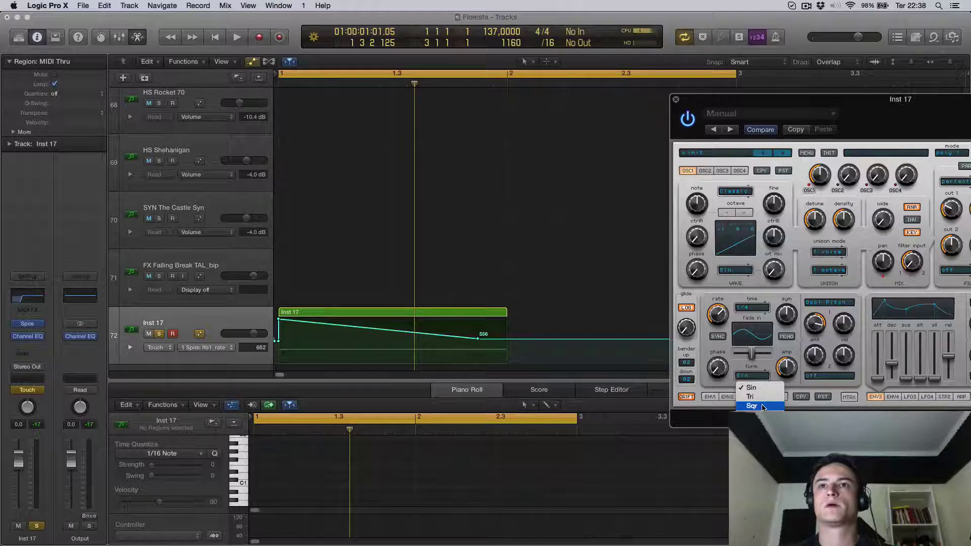
scroll(759, 415, "down", 10)
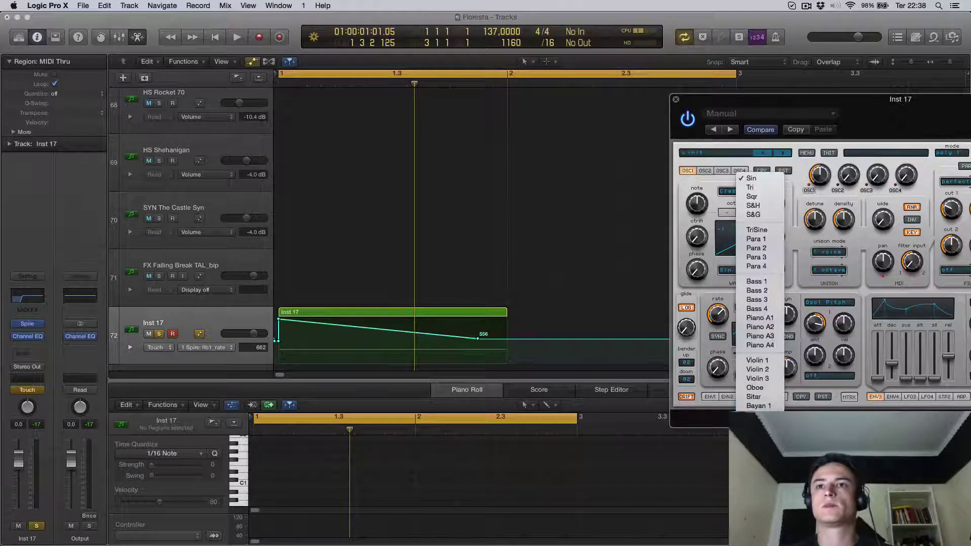
scroll(760, 207, "up", 1)
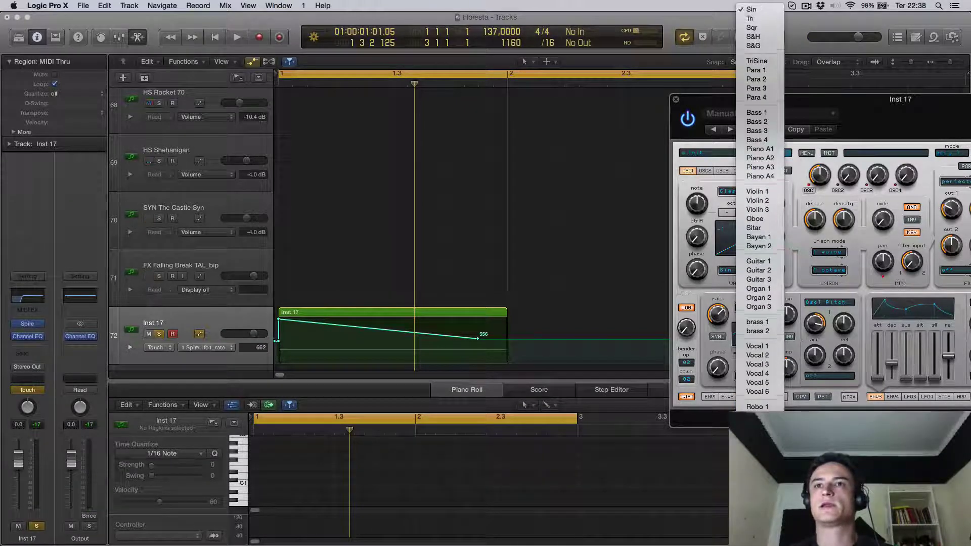
left_click(755, 37)
key("space")
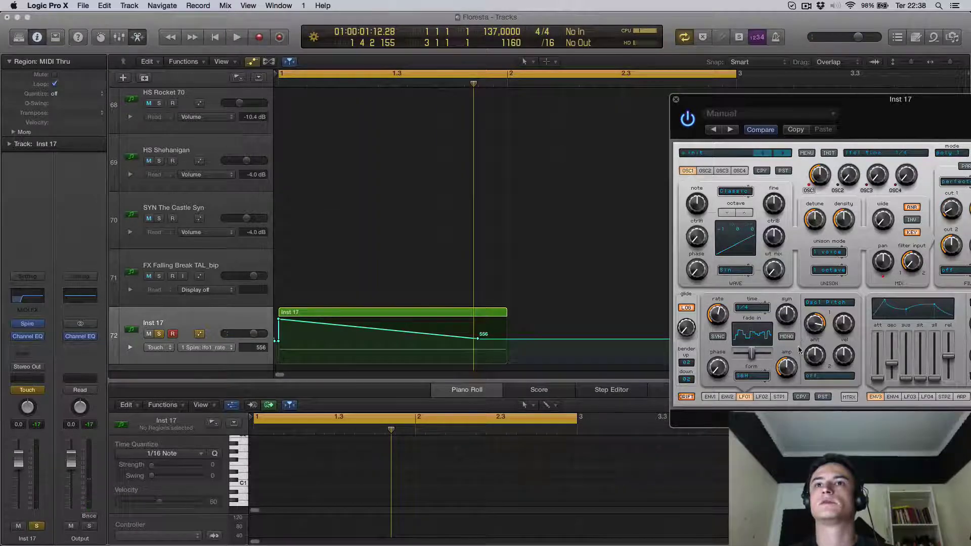
Try the S&G waveform for LFO 1, adjust its morph, turn on LFO sync and audition the sound
left_click(753, 377)
left_click(752, 433)
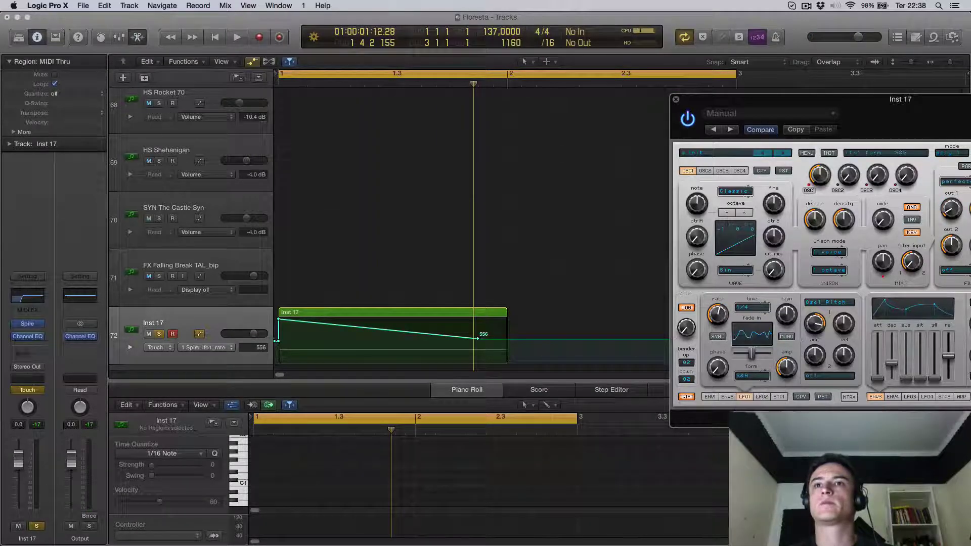
left_click_drag(783, 357, 770, 356)
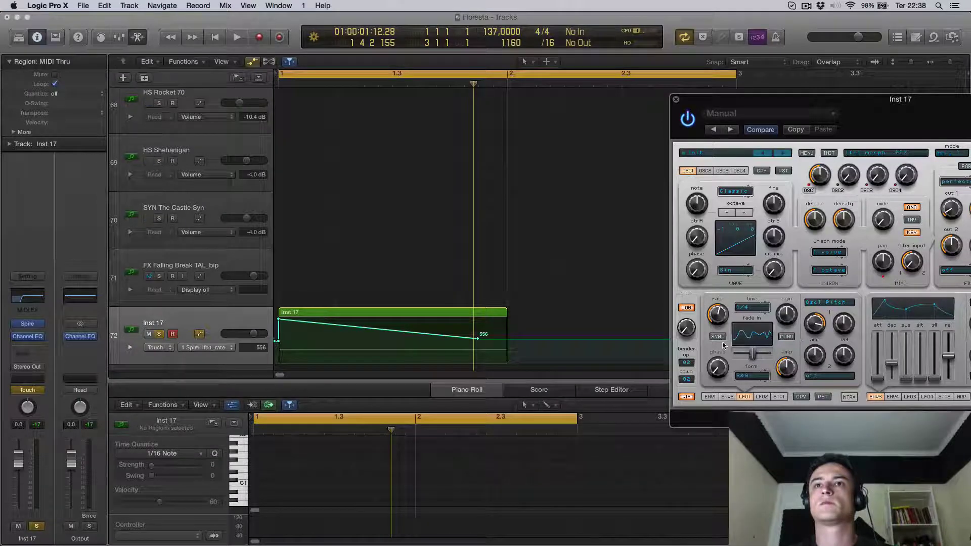
key("space")
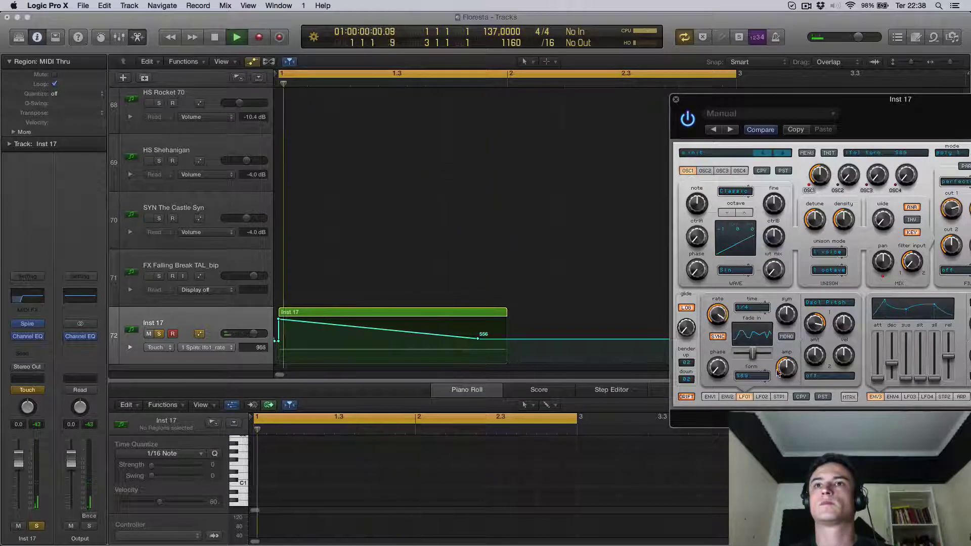
key("space")
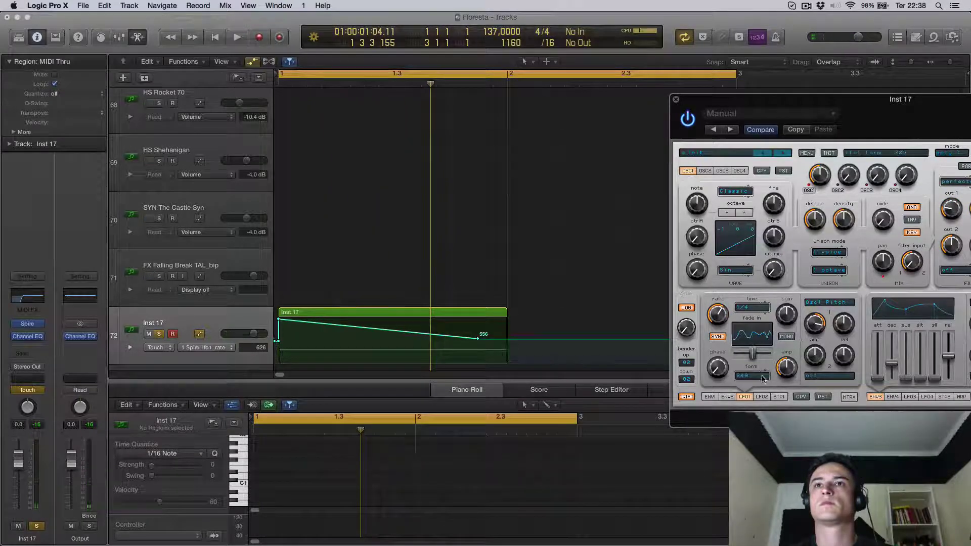
Try the Vocal 1 waveform for LFO 1 and play it back
left_click(745, 376)
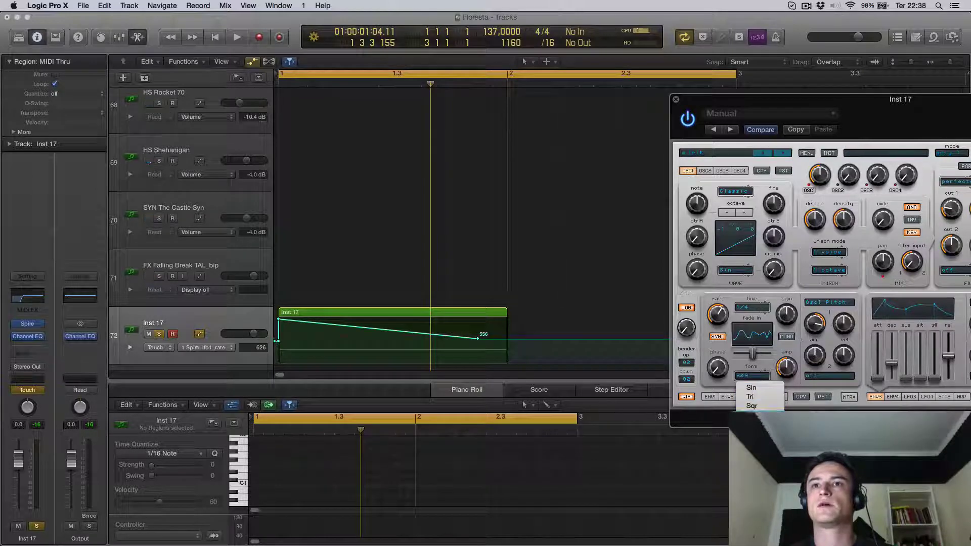
scroll(760, 415, "down", 10)
scroll(760, 304, "down", 10)
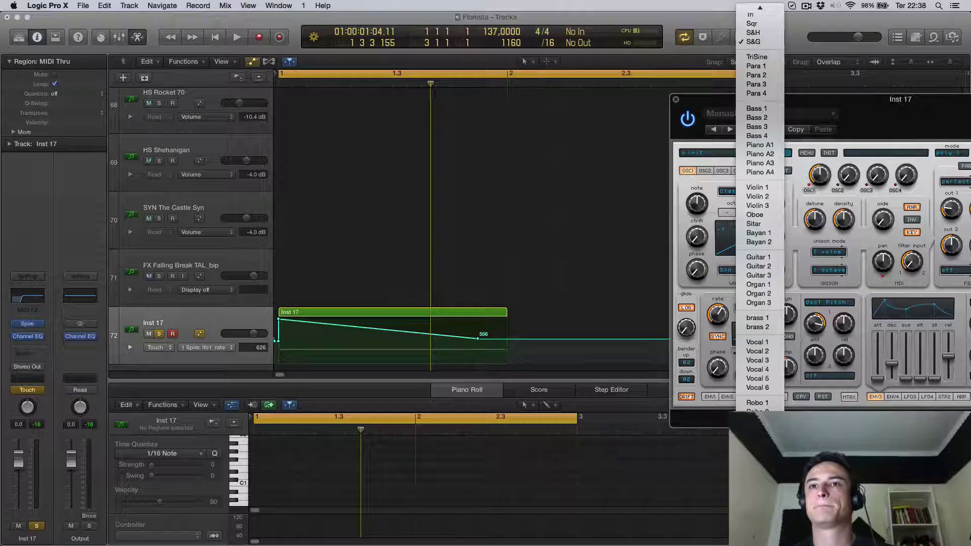
left_click(763, 342)
key("space")
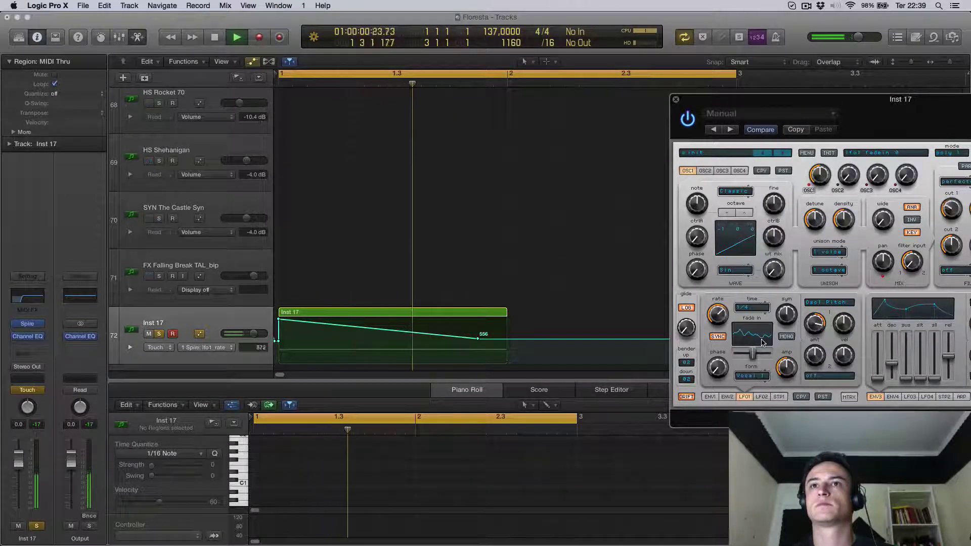
key("space")
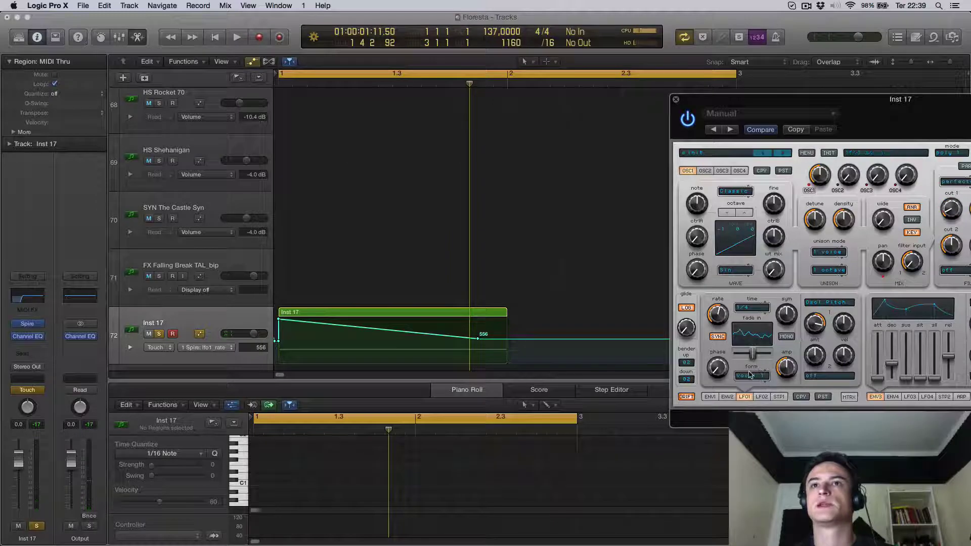
Set LFO 1's waveform back to Sin and audition it with different morph and pitch amount settings
left_click(751, 376)
left_click(751, 387)
key("space")
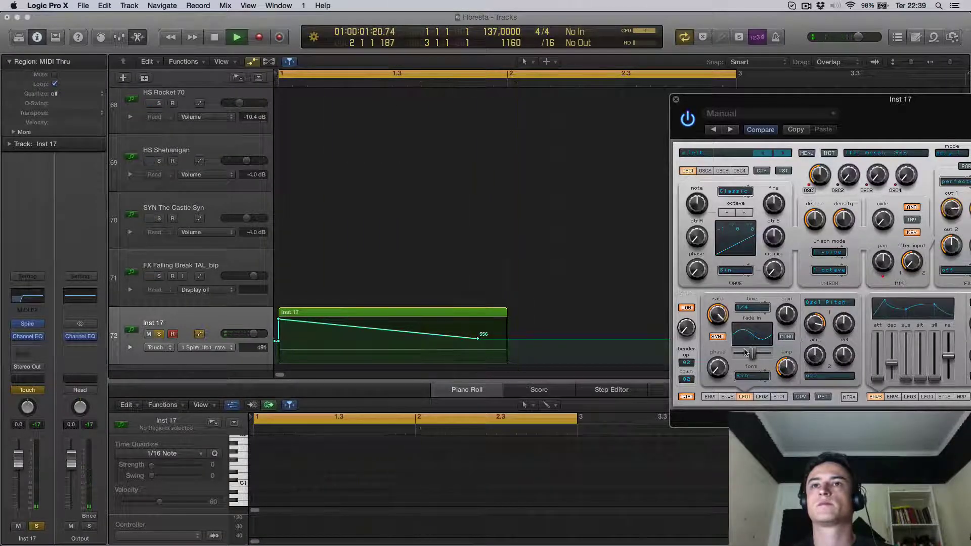
key("space")
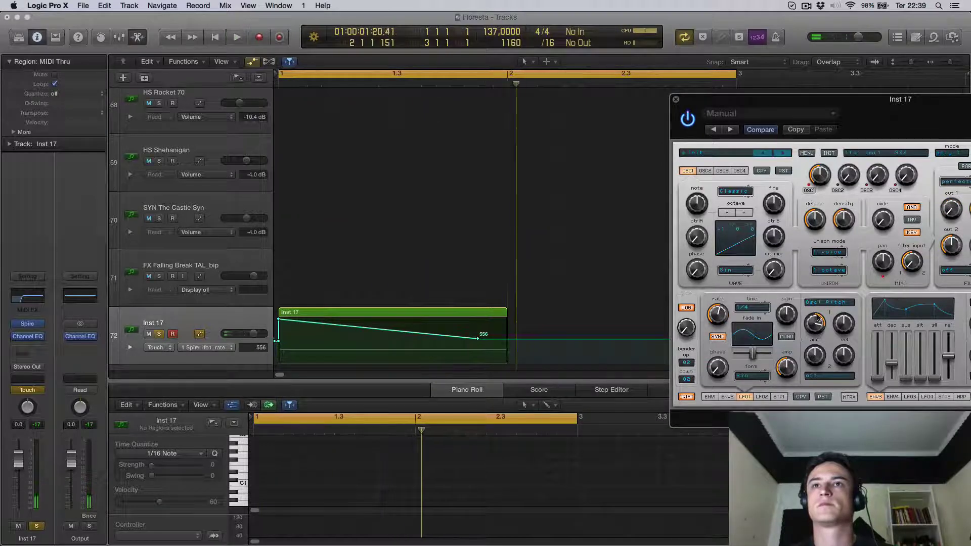
key("space")
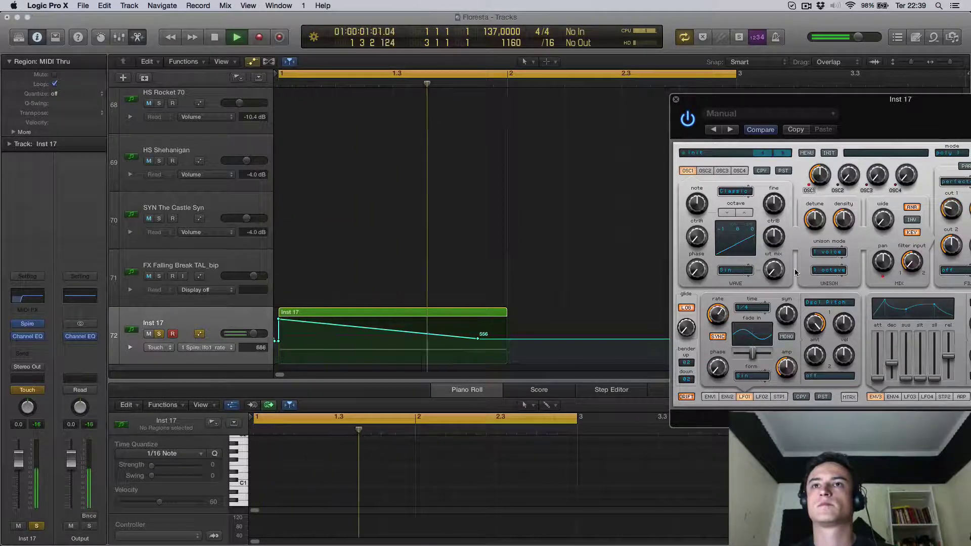
key("space")
Record LFO 1 amount automation on Inst 17 during playback, raising the amount to 1000
left_click(817, 347)
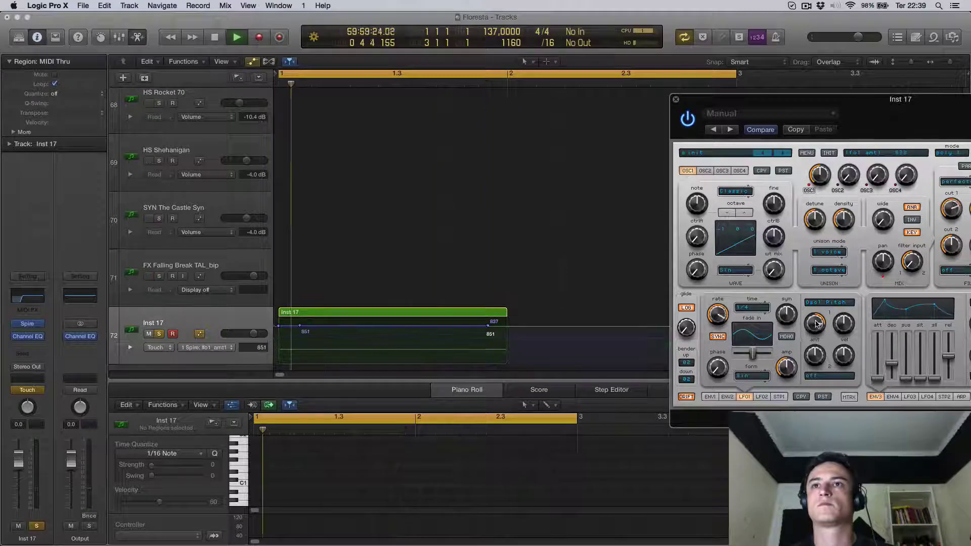
key("space")
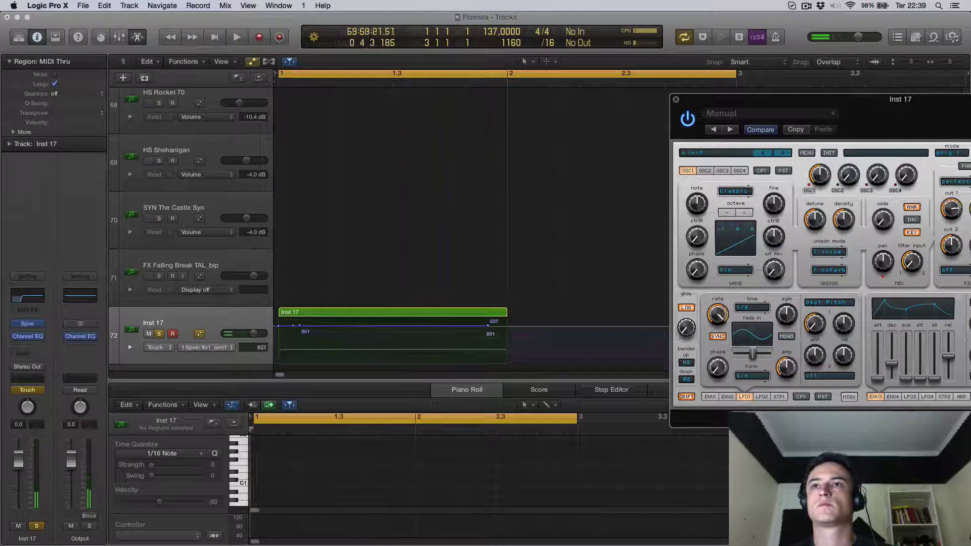
key("space")
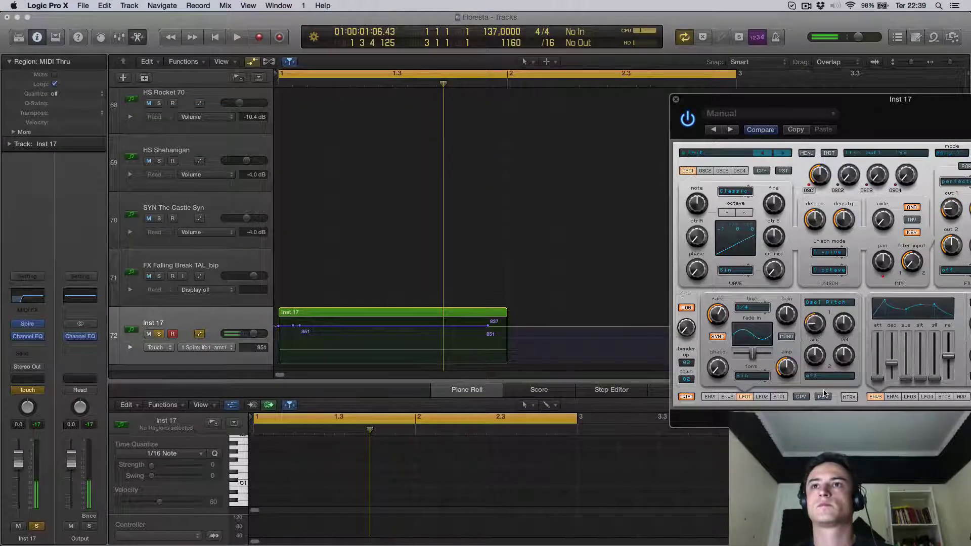
key("space")
left_click_drag(814, 324, 796, 275)
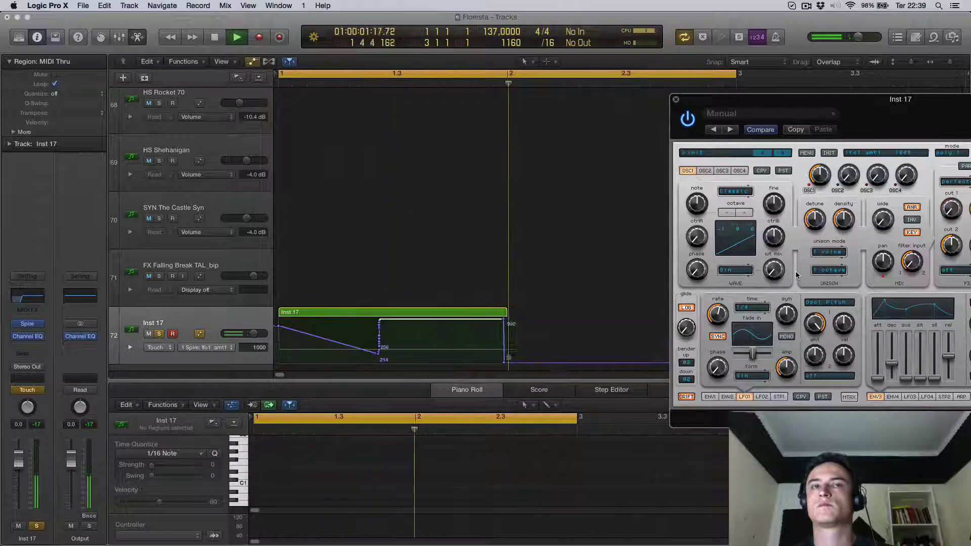
key("space")
Lower the LFO 1 amount automation's point at bar 2 to 161 and audition the descending ramp
left_click(506, 319)
left_click_drag(506, 300, 506, 337)
key("space")
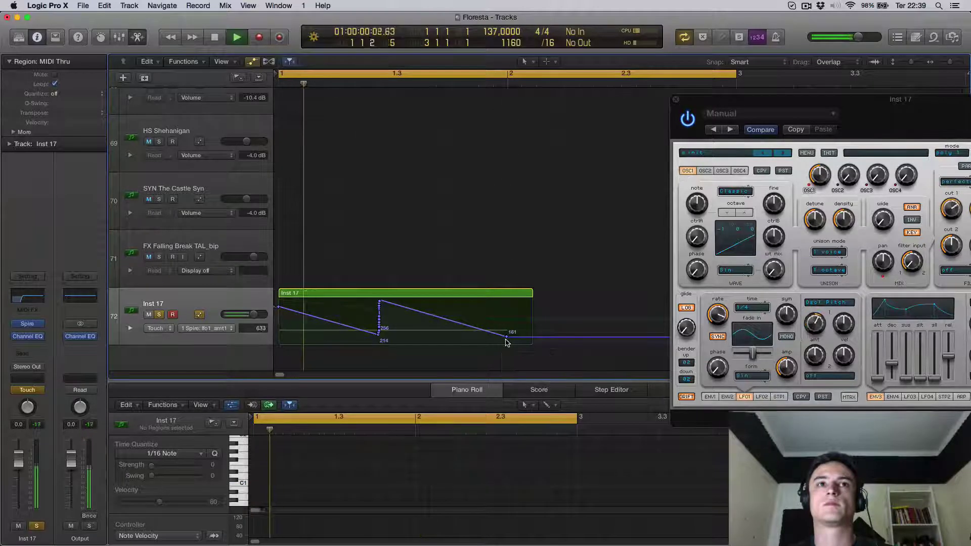
key("space")
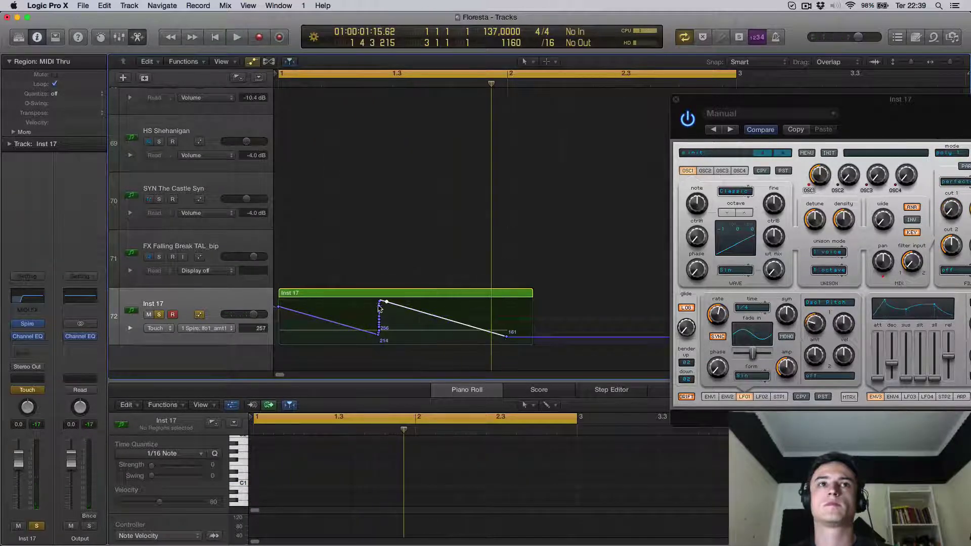
Reshape the LFO 1 amount automation into an ascending ramp from 90 at the region's start to 999 before bar 2, and audition it
left_click(377, 309)
left_click_drag(386, 303, 278, 341)
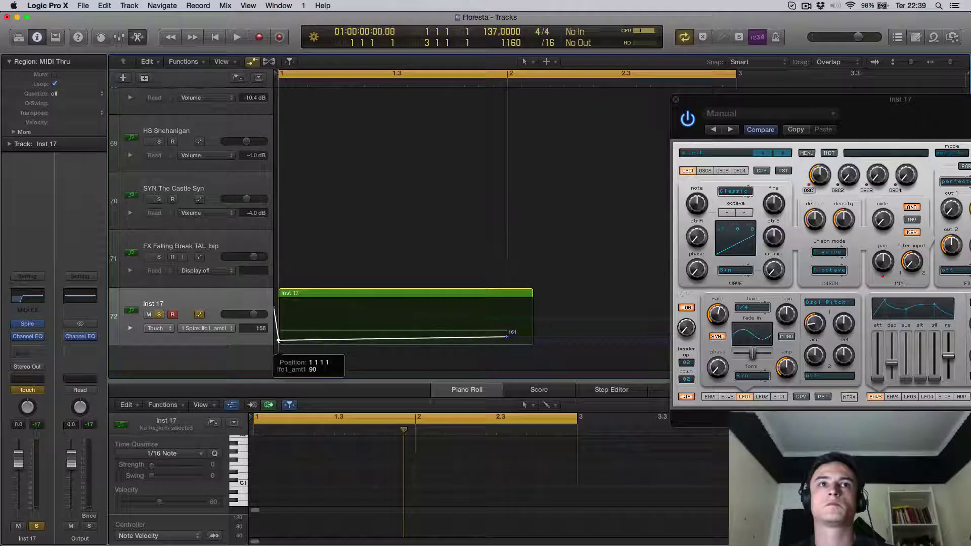
left_click_drag(505, 340, 451, 300)
key("space")
key("space")
key("space")
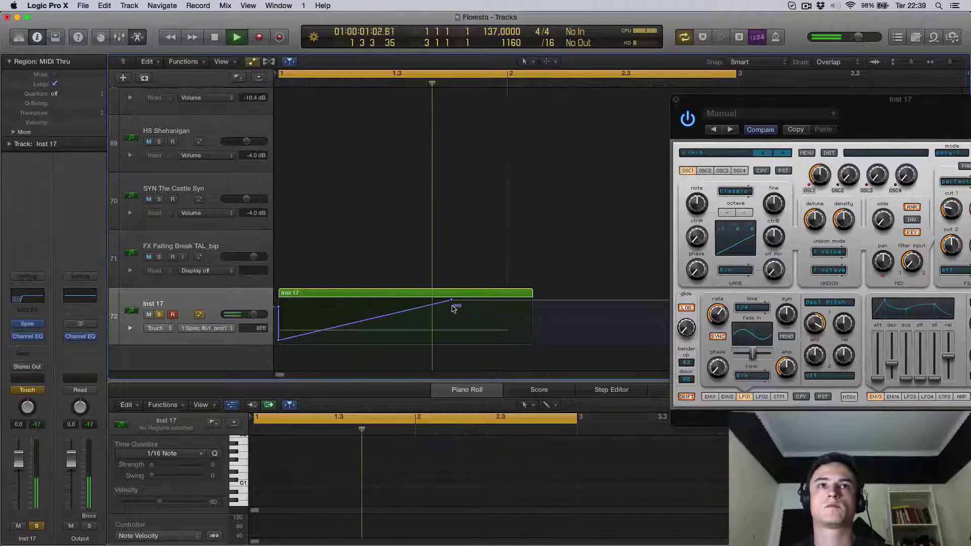
key("space")
Move the LFO 1 amount ramp's upper end point out to bar 2 and audition it
left_click_drag(450, 302, 512, 301)
key("space")
key("space")
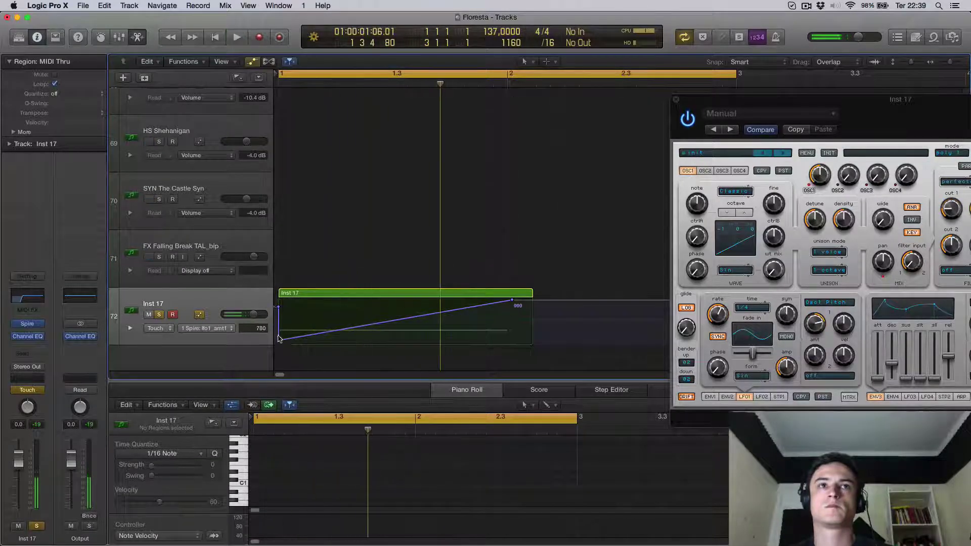
Raise the LFO 1 amount automation's start point to make a flat line at 999, and play it back
left_click_drag(281, 344, 279, 302)
key("space")
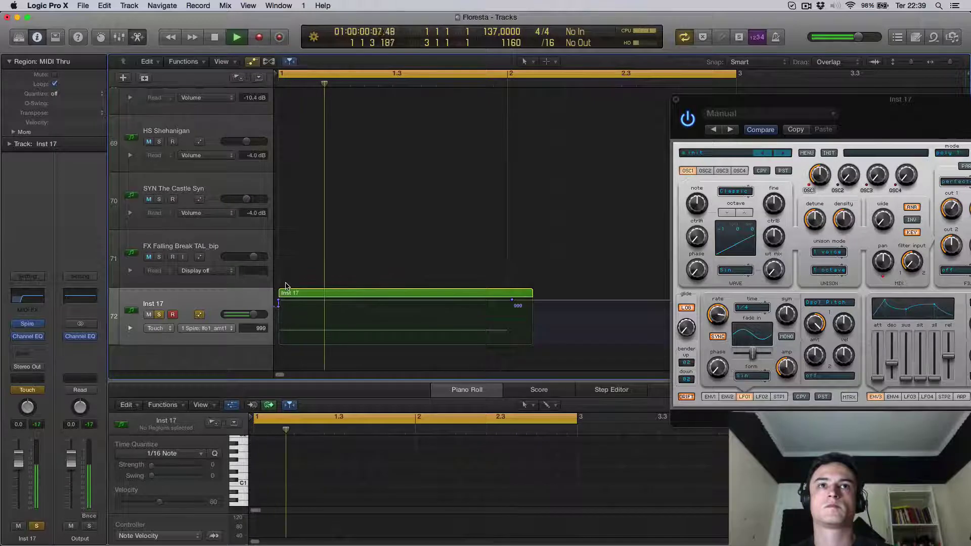
key("space")
left_click(512, 301)
key("space")
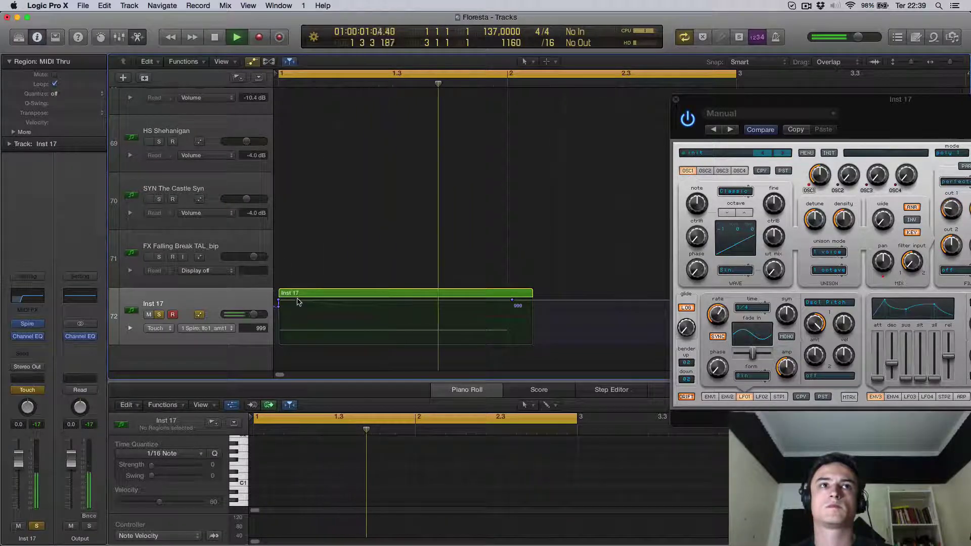
Lower the flat LFO 1 amount automation line to 810 and audition it
left_click_drag(298, 309, 299, 310)
key("space")
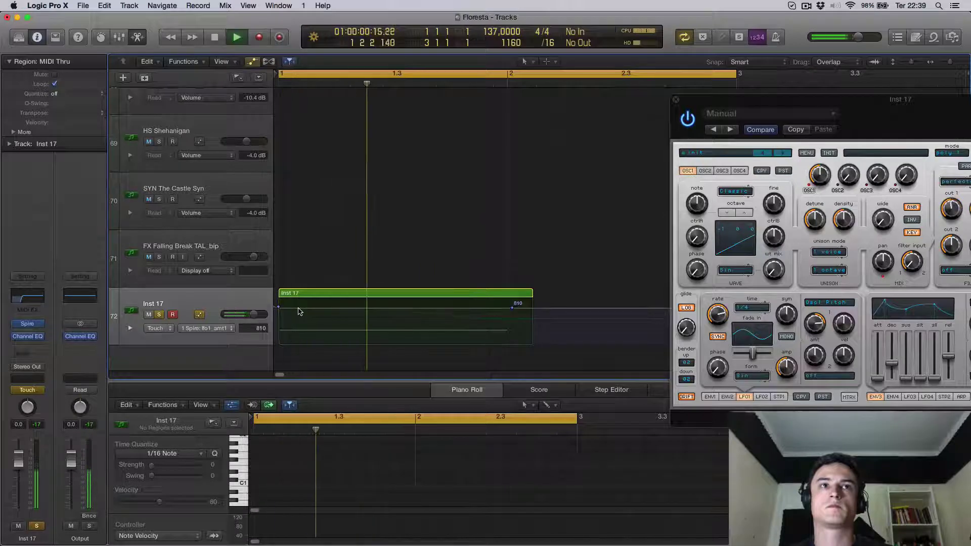
key("space")
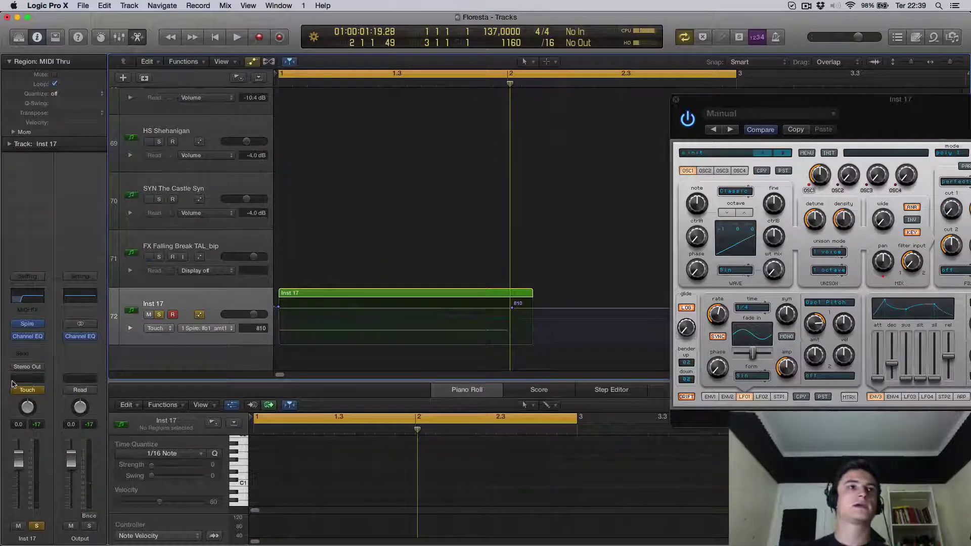
Set Inst 17's automation mode to Read and insert the u-he Uhbik-A effect after the Channel EQ
left_click(34, 392)
left_click(31, 391)
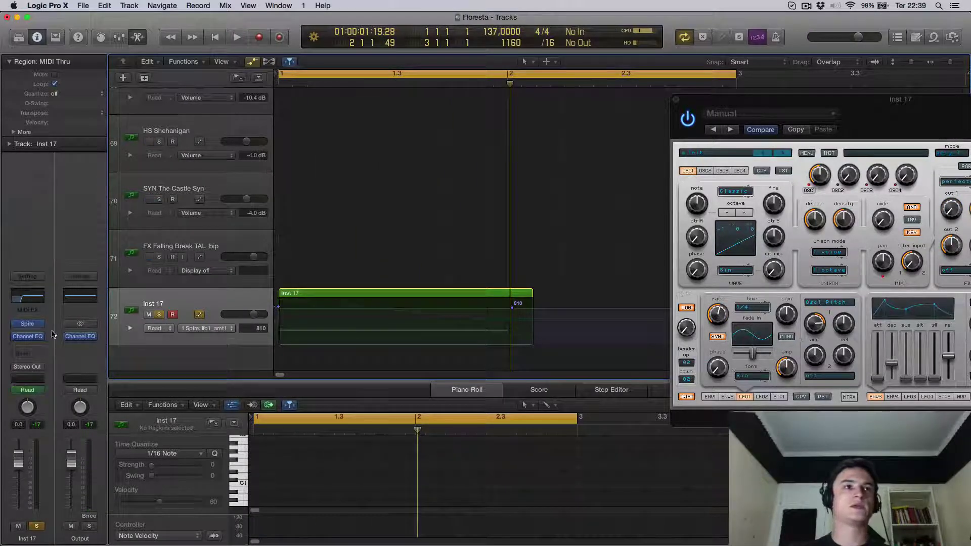
left_click(38, 345)
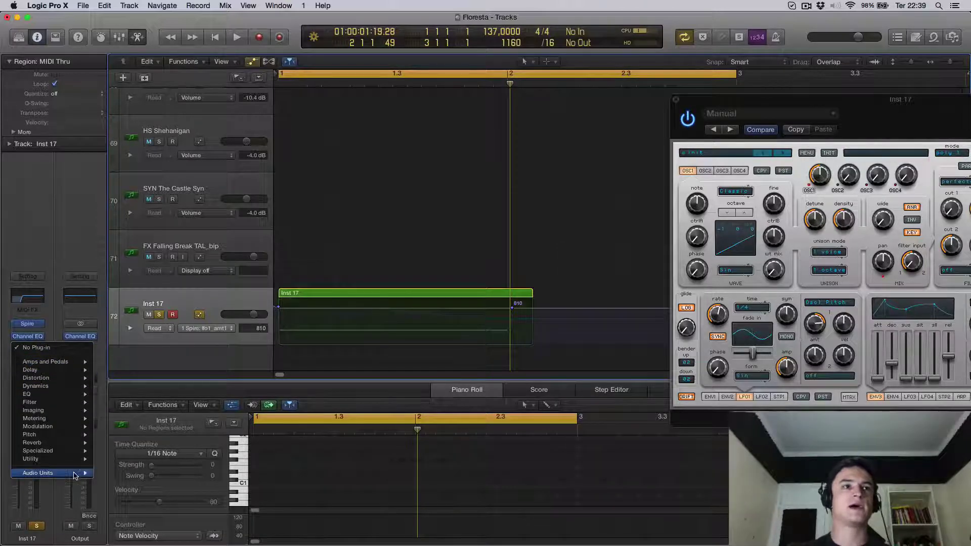
mouse_move(51, 472)
mouse_move(150, 534)
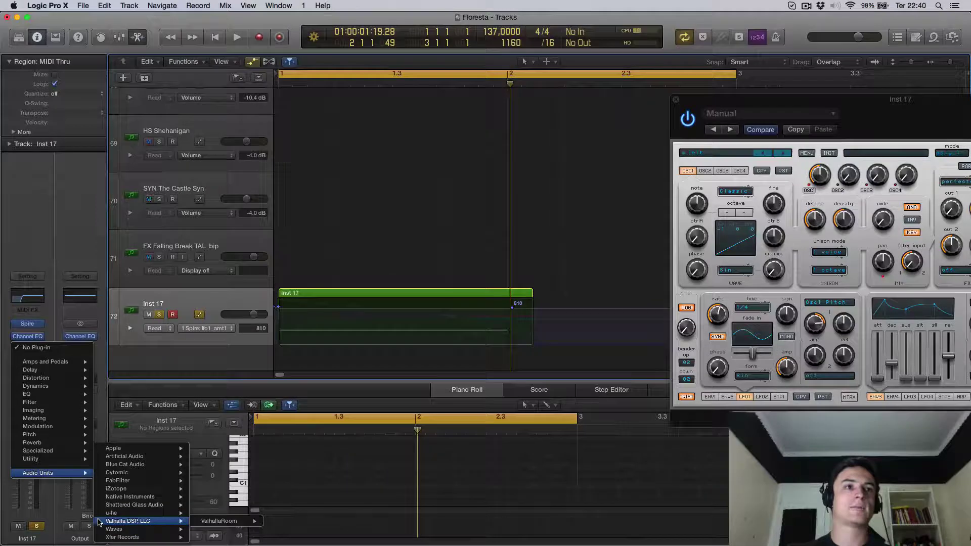
mouse_move(147, 514)
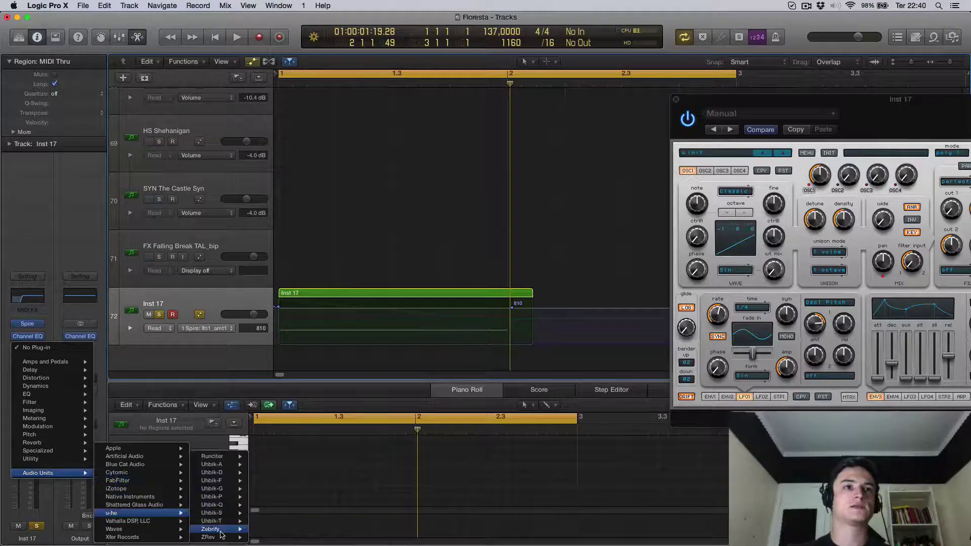
left_click(267, 464)
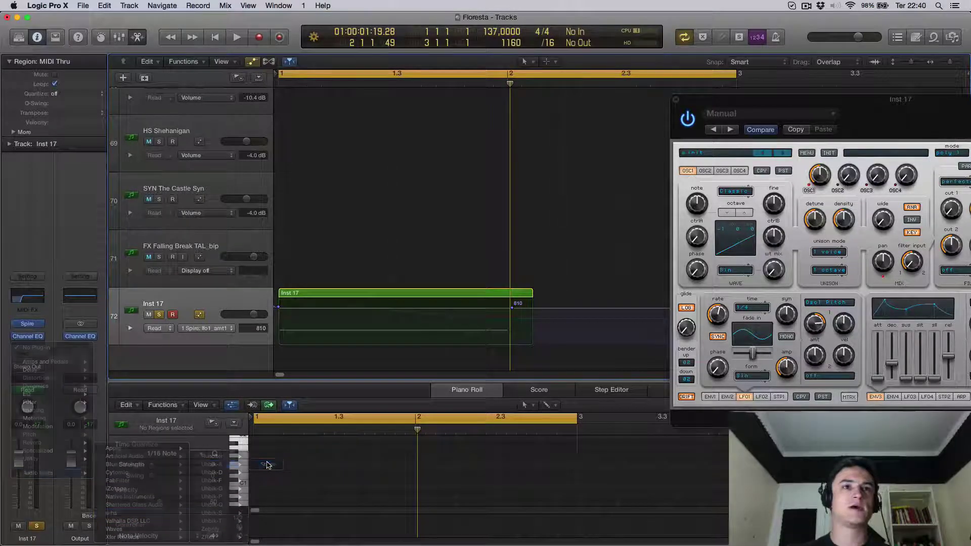
Play the region and audition Uhbik-A presets in order, from Big Venue and Bright Room through Early Reflections to Late back
key("space")
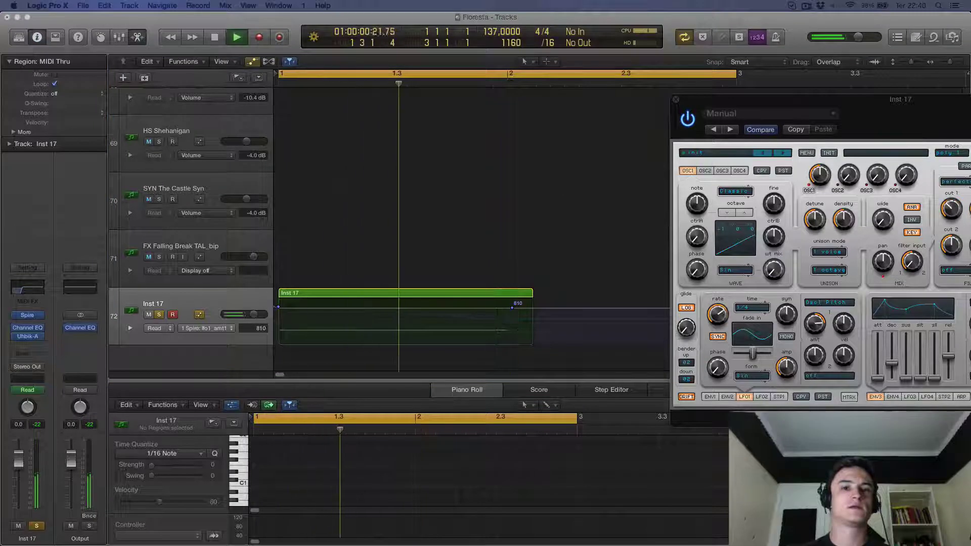
left_click(750, 164)
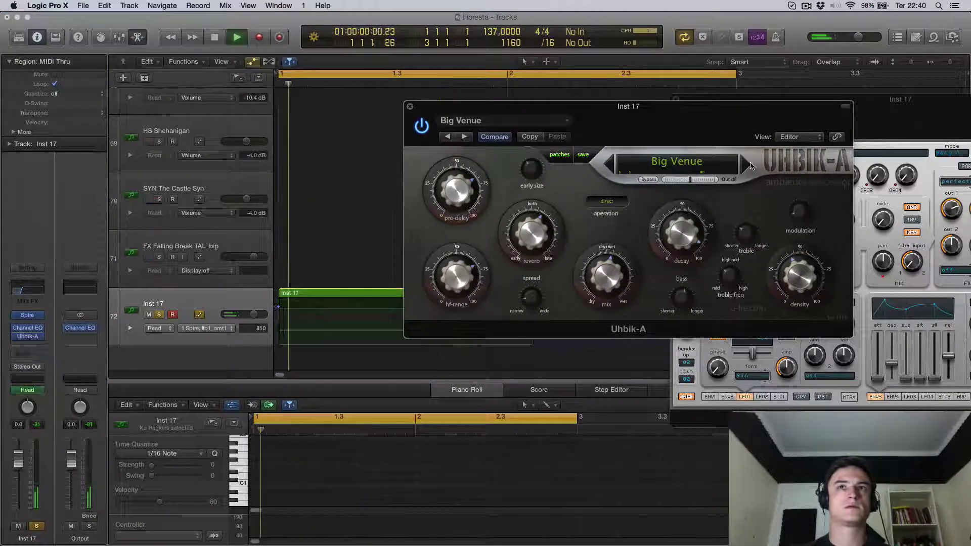
left_click(750, 164)
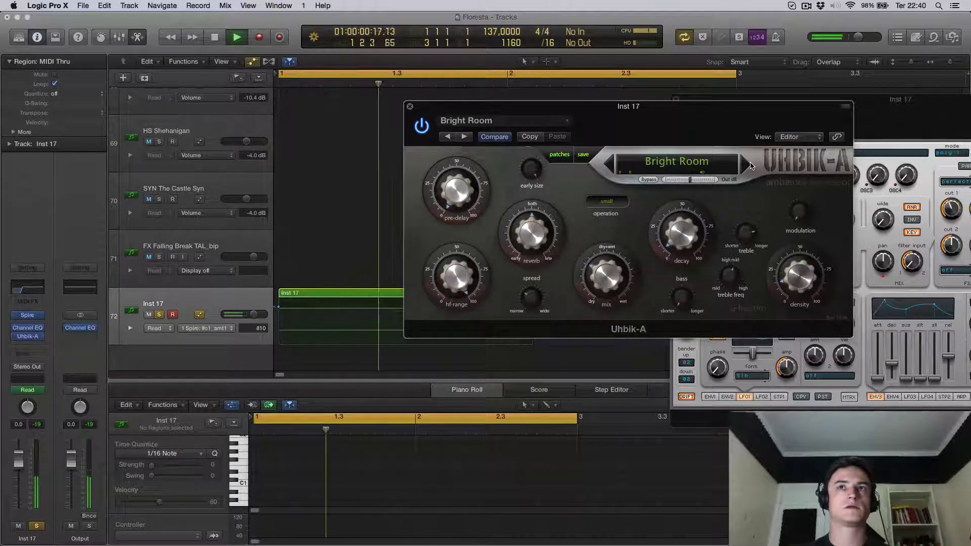
left_click(750, 165)
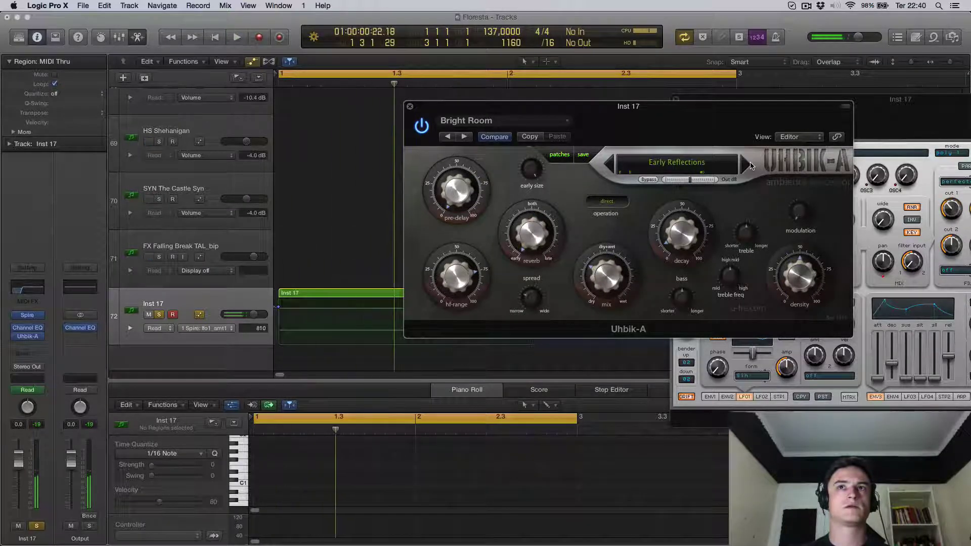
left_click(749, 164)
left_click(749, 164)
key("space")
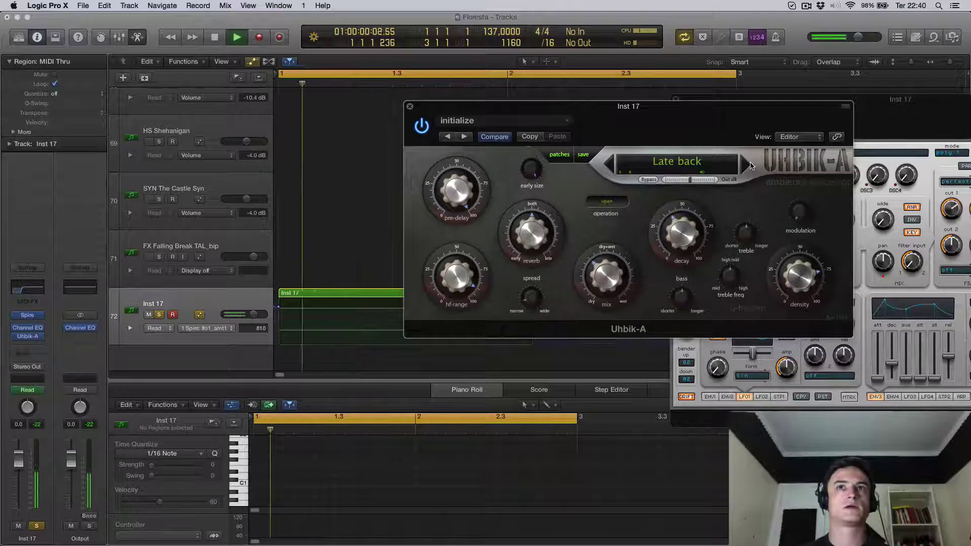
Try a decay of 14 on the Late back preset and 25 on Plate, and load the Reverb preset
left_click_drag(681, 233, 681, 254)
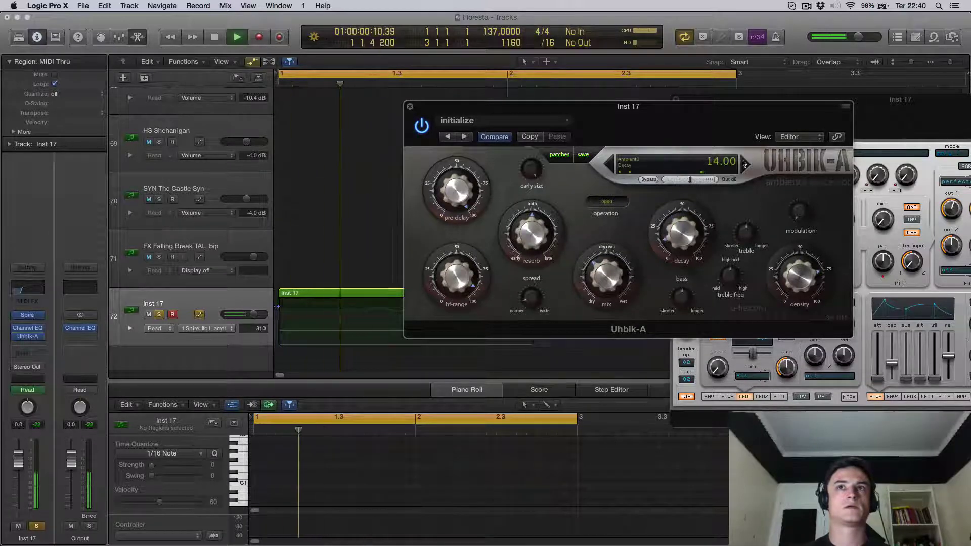
left_click(744, 163)
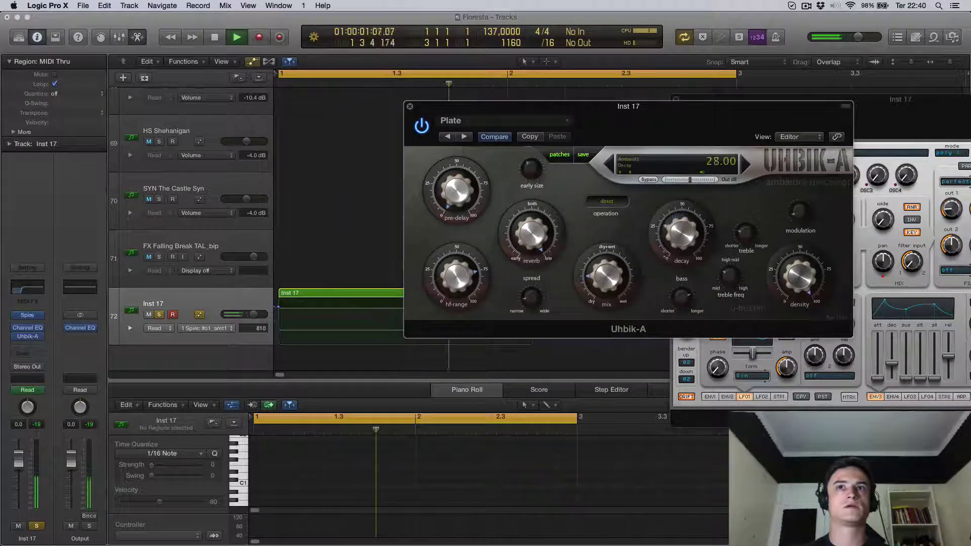
key("space")
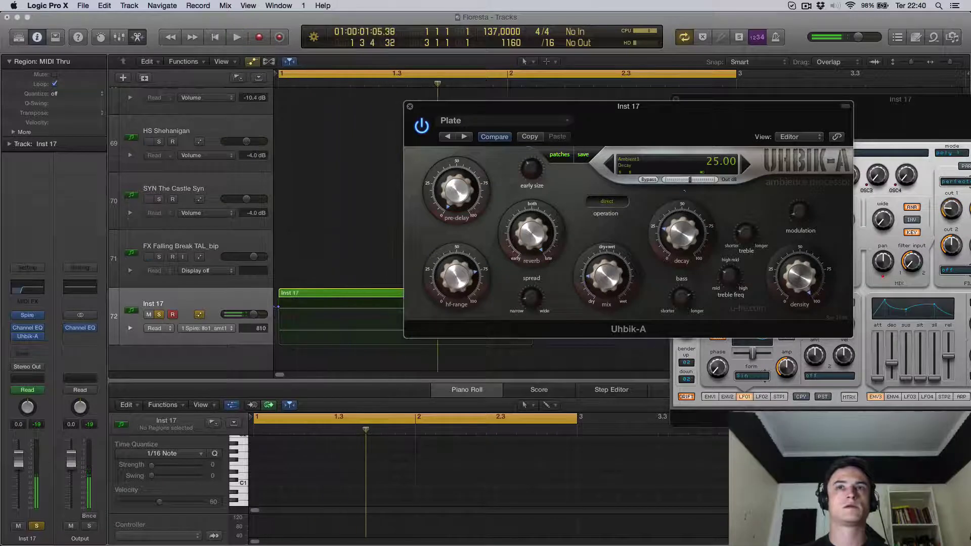
key("space")
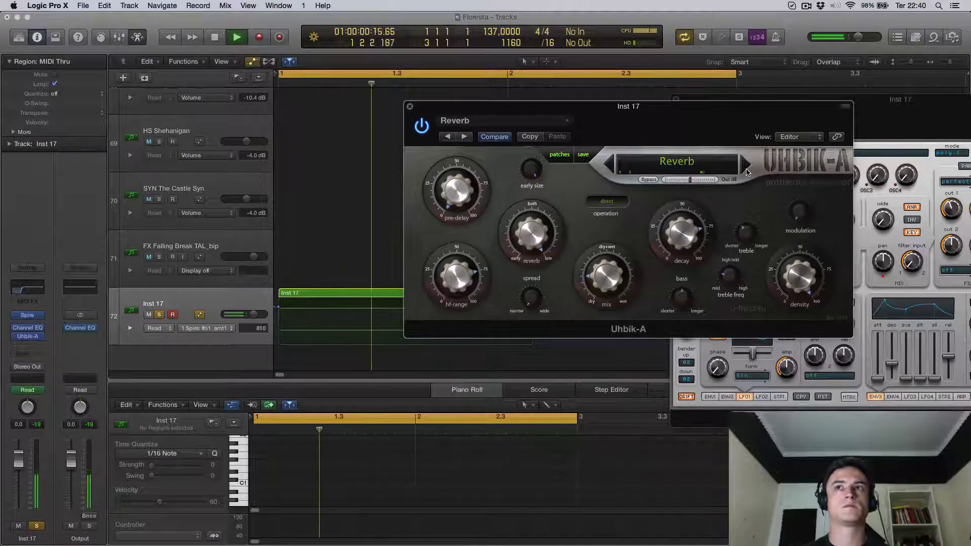
Bring Spire's full window into view to check its built-in reverb section, and return to Uhbik-A during playback
left_click_drag(894, 100, 660, 104)
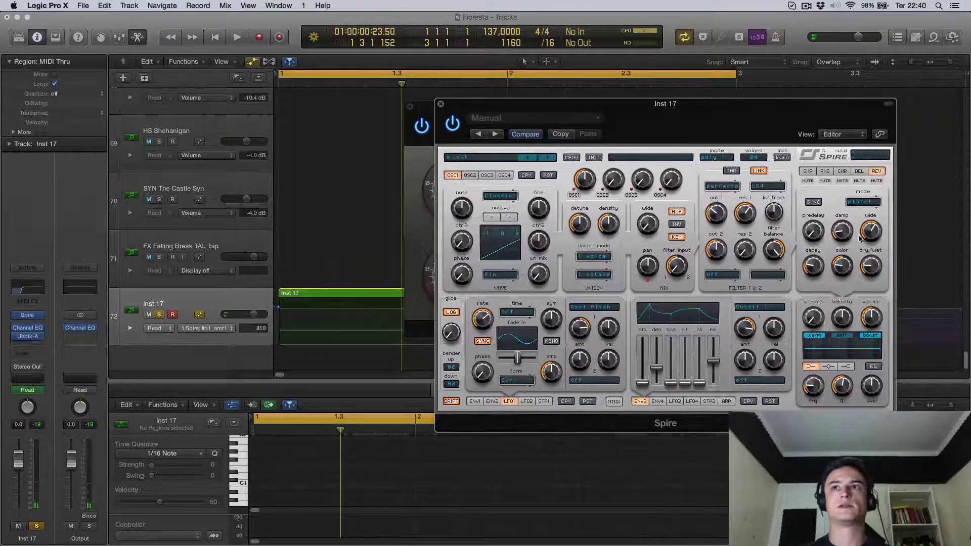
key("space")
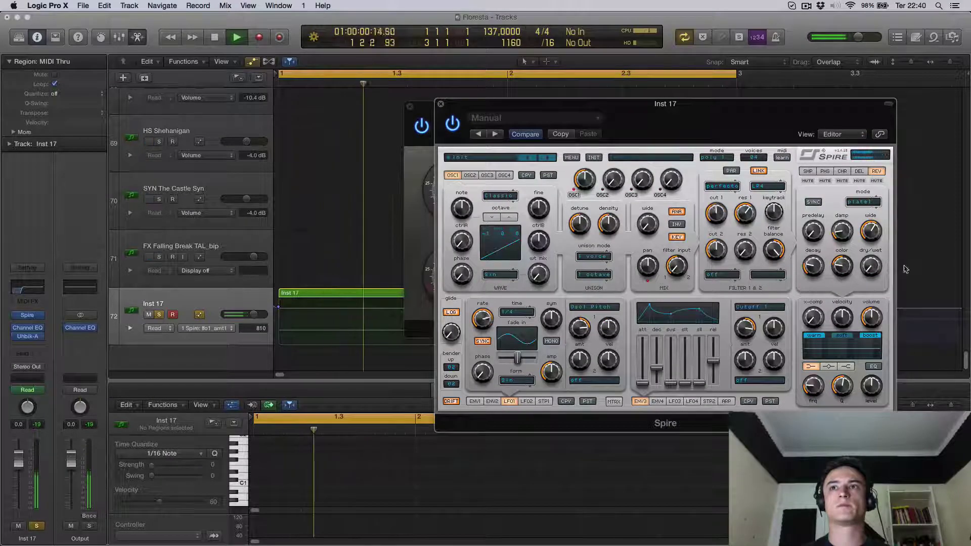
left_click(426, 121)
key("space")
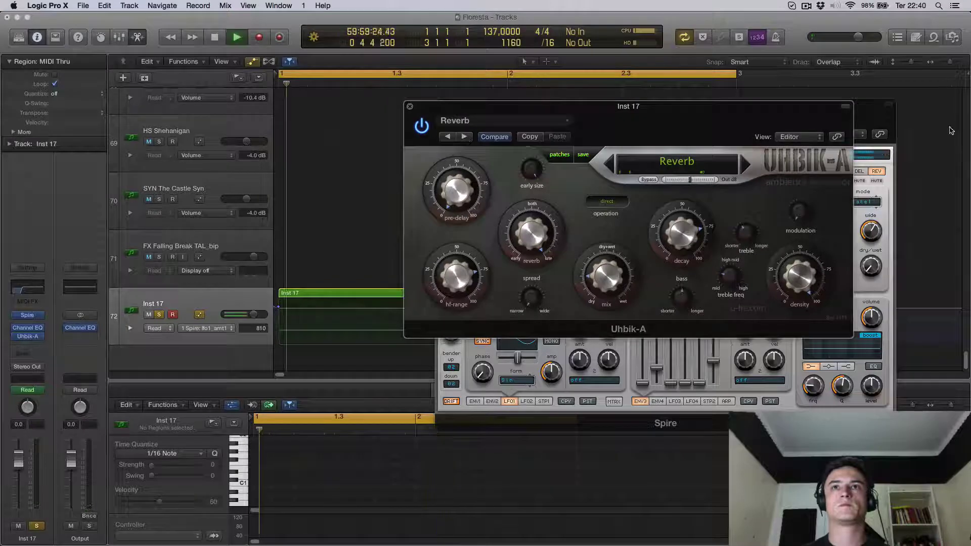
Load the black preset in Uhbik-A, set its decay to 64, and audition the result
left_click(747, 166)
key("space")
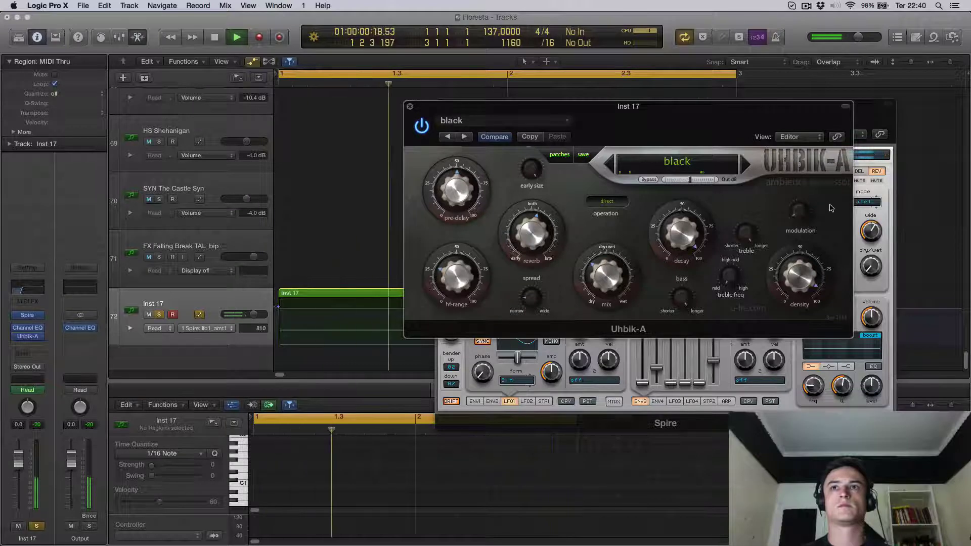
key("space")
key("space")
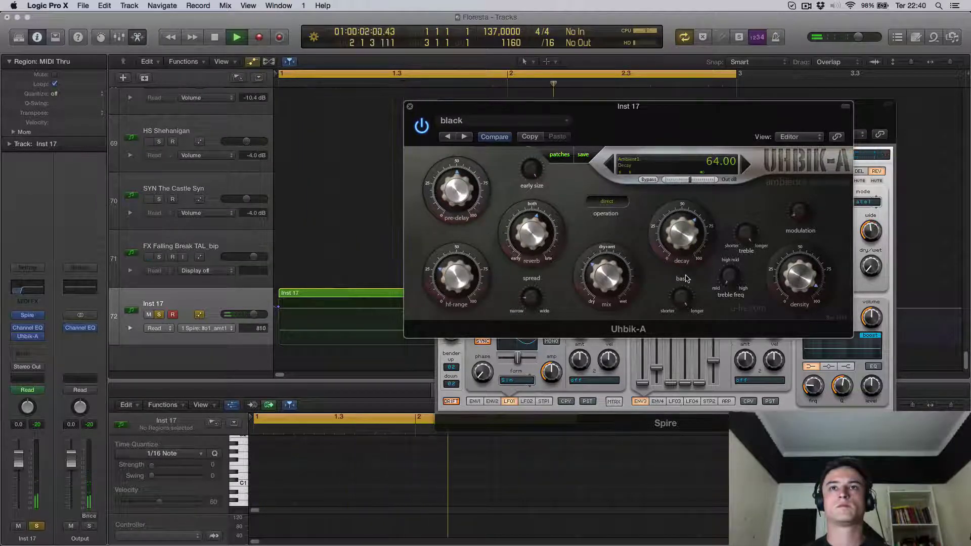
key("space")
key("space")
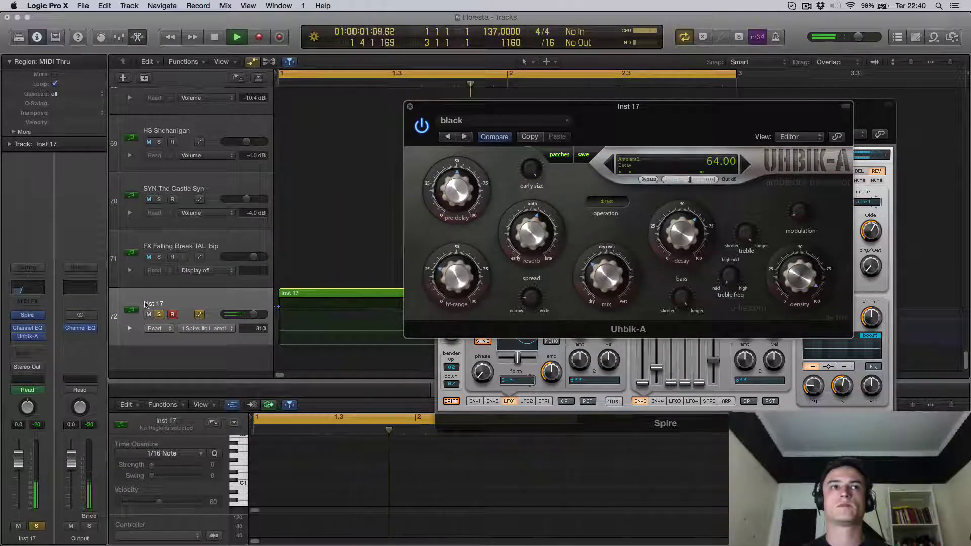
key("space")
Close the Uhbik-A and Spire windows and hide the track automation
left_click(410, 107)
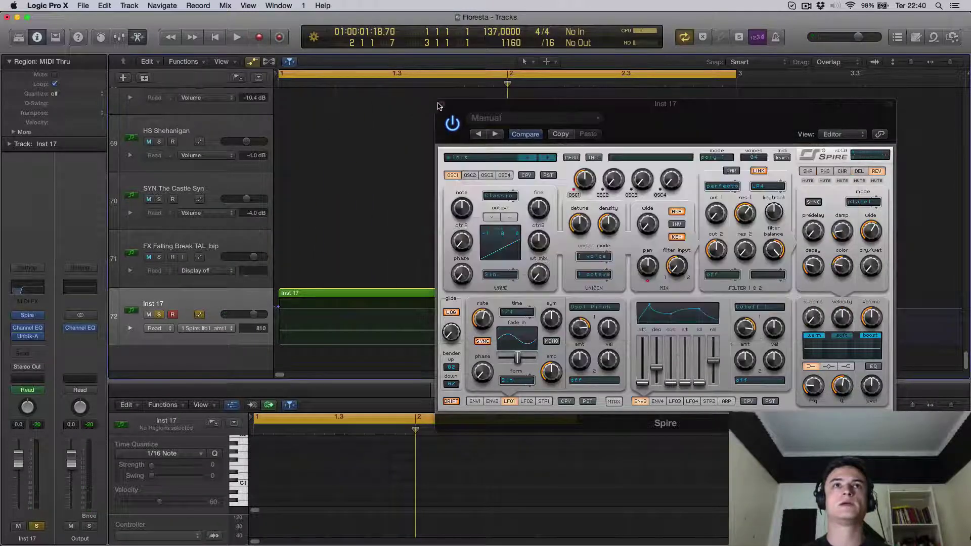
left_click(439, 105)
key("a")
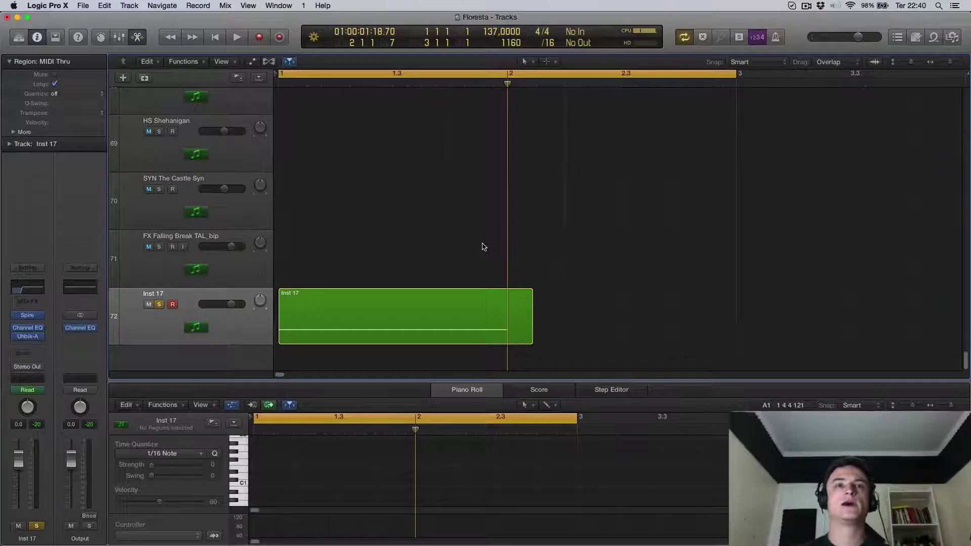
Move the Inst 17 region to bar 16 and set the cycle range to bars 16 to 18
key("z")
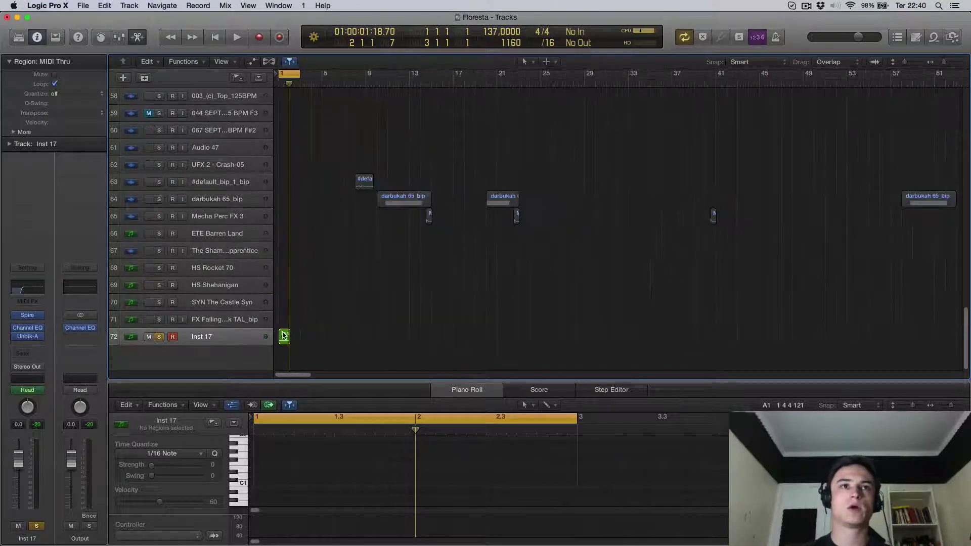
left_click_drag(283, 335, 448, 335)
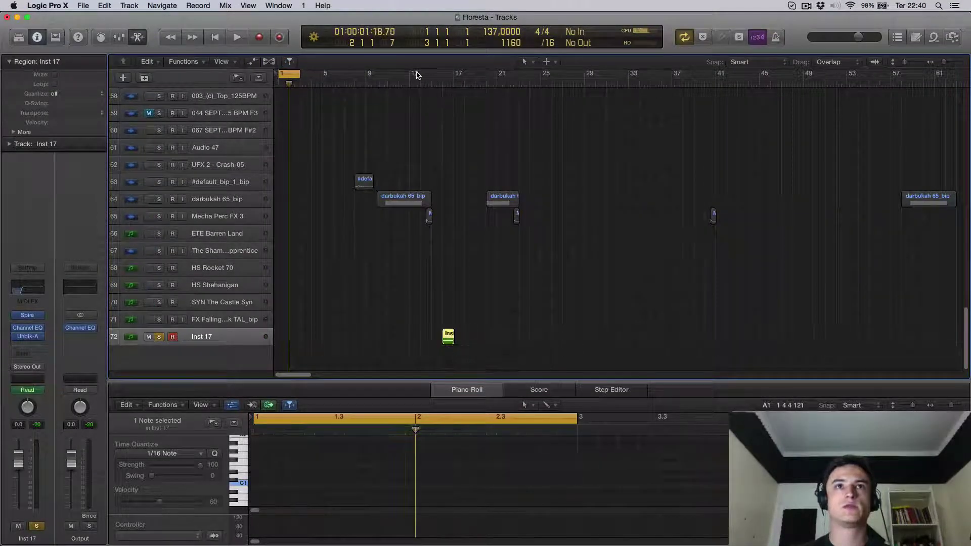
left_click_drag(283, 74, 445, 74)
Unsolo Inst 17 and audition its region together with the full mix
left_click(162, 339)
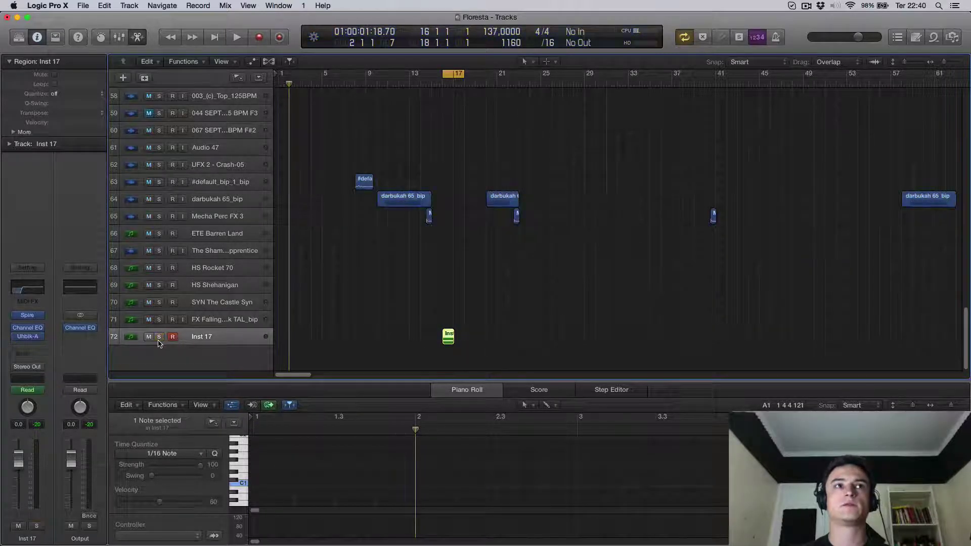
key("space")
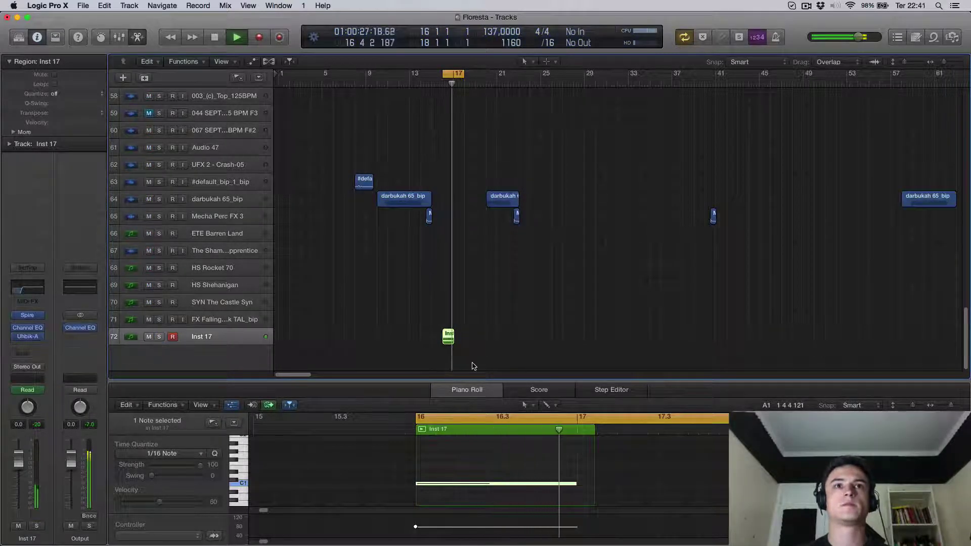
key("space")
key("space")
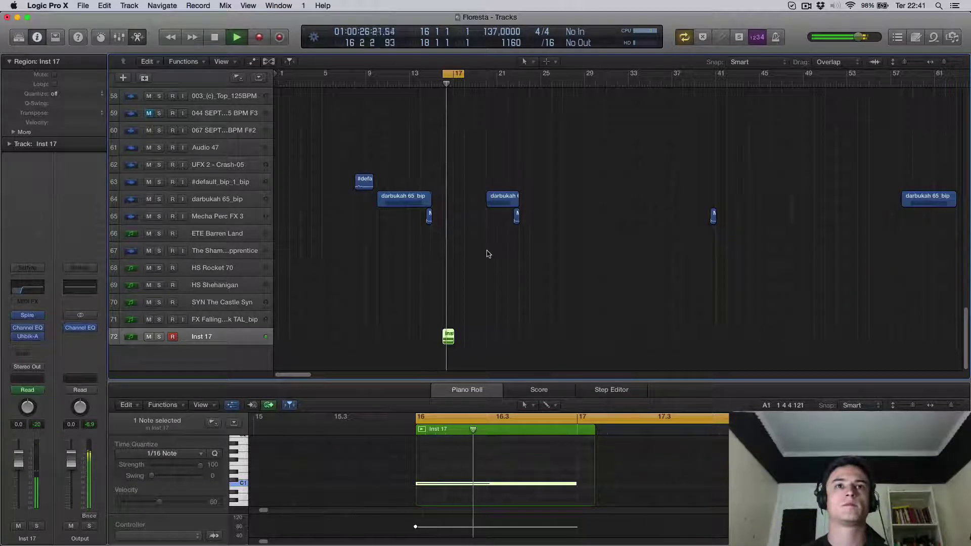
Transpose the note in the Inst 17 region up one octave to C2 and audition it in the mix
left_click_drag(453, 495, 409, 469)
key("alt+shift+Up")
key("space")
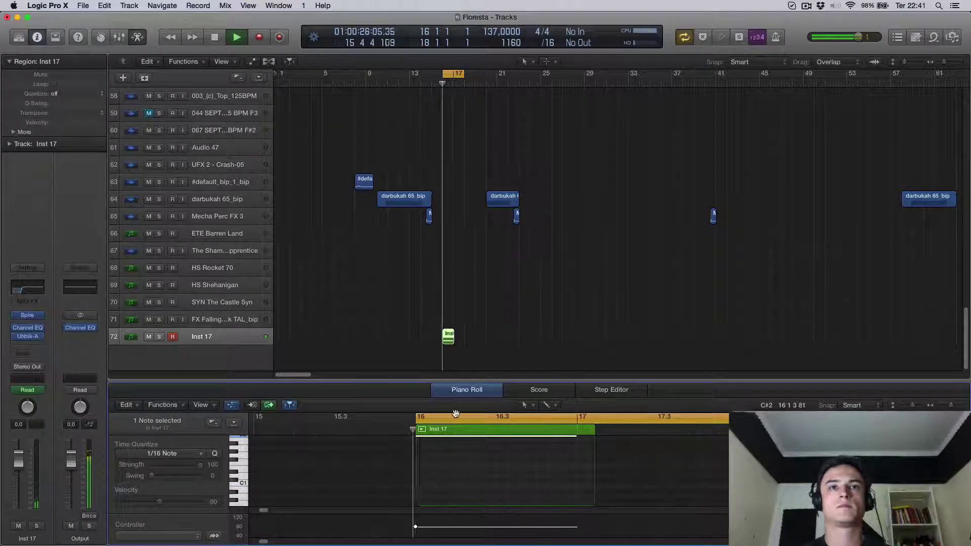
key("space")
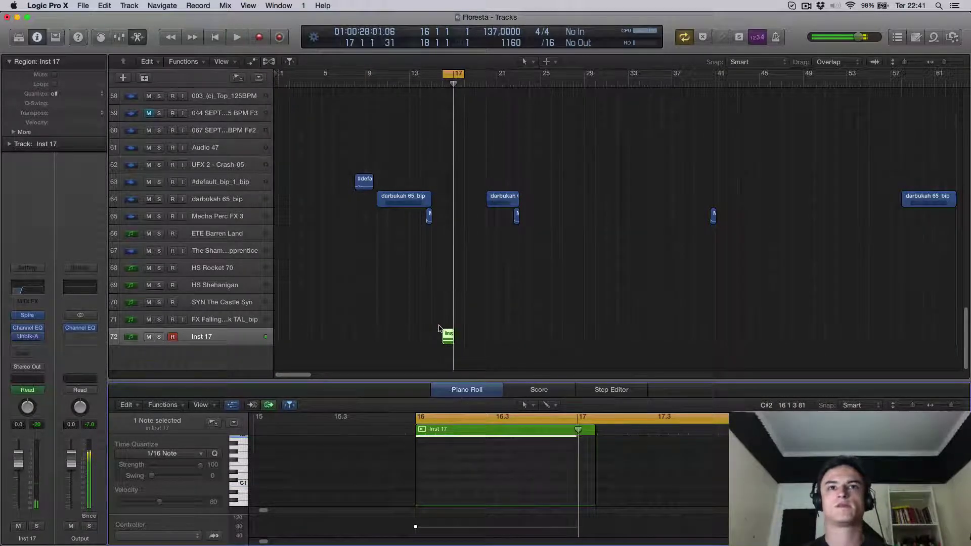
Move the Inst 17 region to bar 25, set the cycle range to start there, and audition it in the mix
left_click_drag(448, 332, 547, 334)
left_click_drag(542, 73, 596, 74)
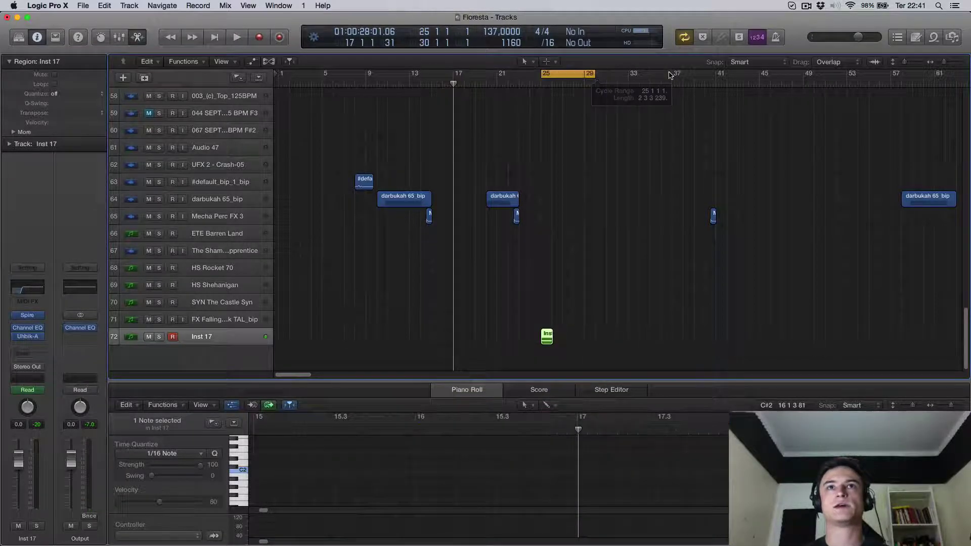
key("space")
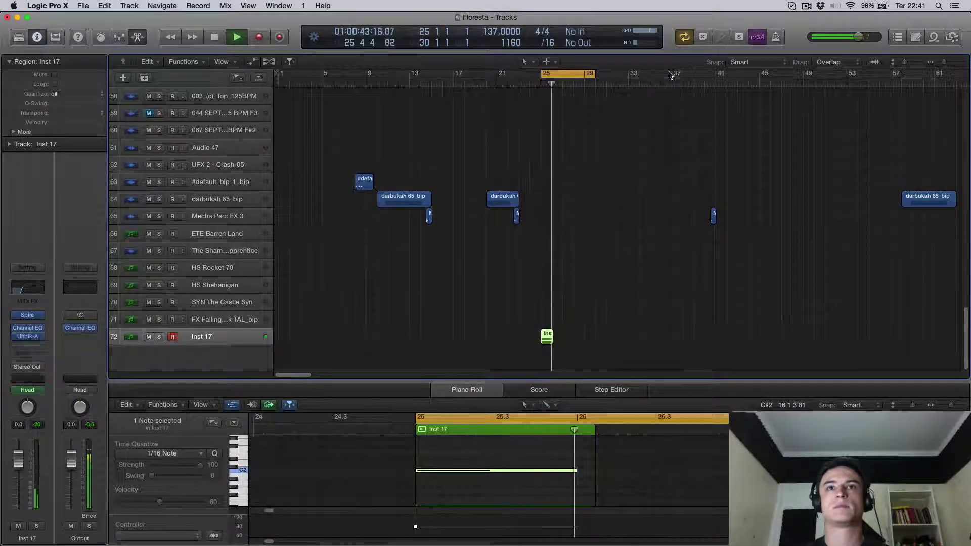
key("space")
key("space")
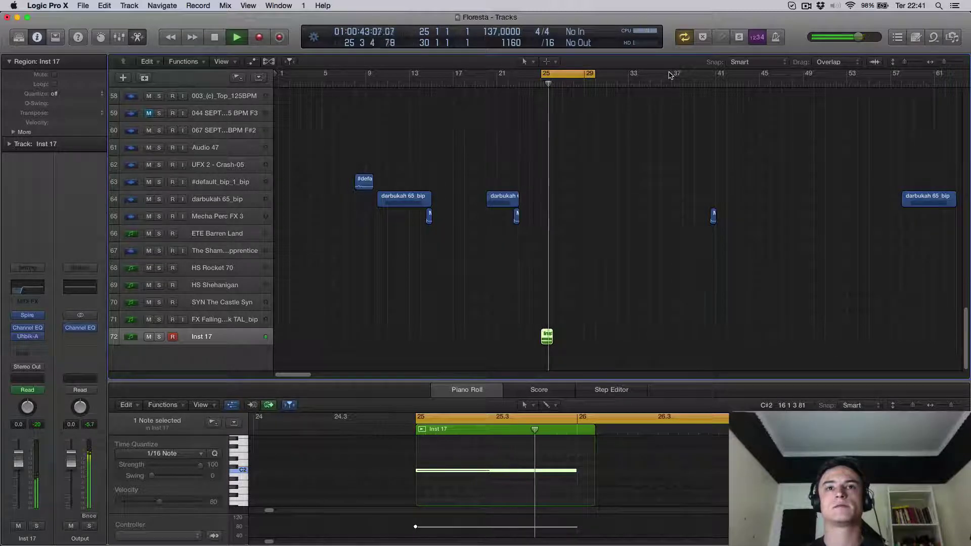